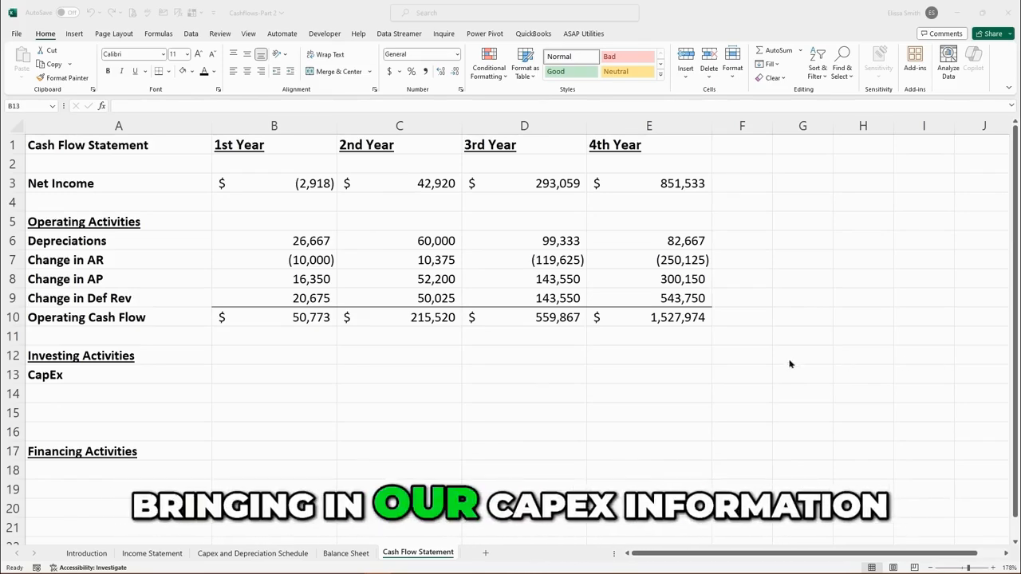
Link the 1st Year CapEx cell to the Year 1 Total Capex on the Capex and Depreciation Schedule sheet.
{"action": "left_click", "coordinate": [263, 375]}
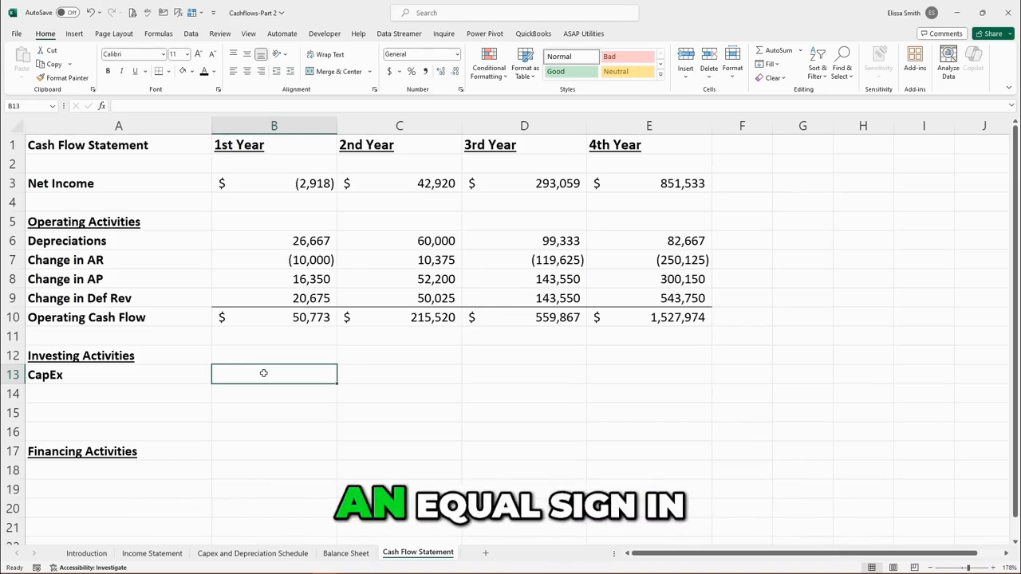
{"action": "type", "text": "="}
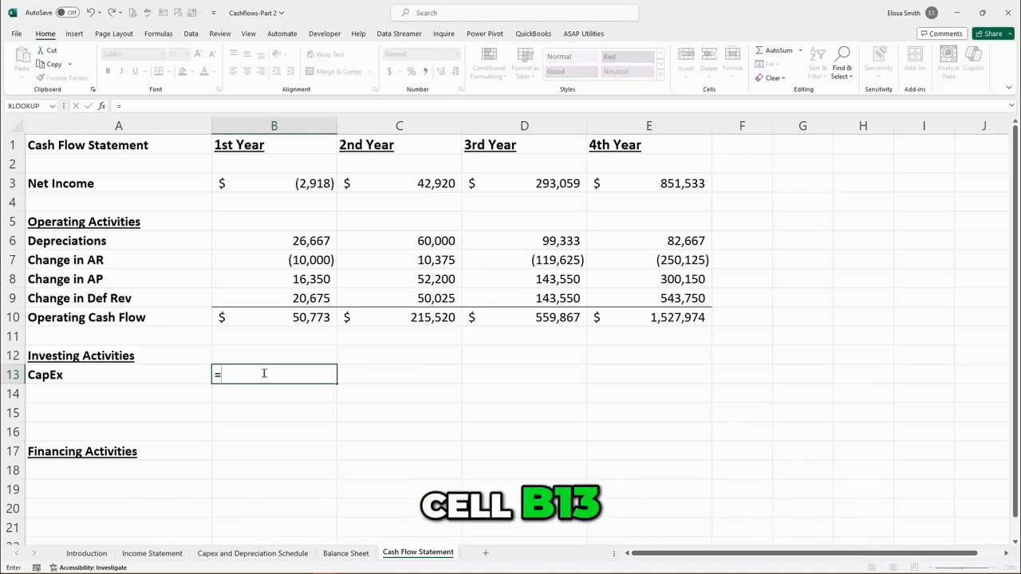
{"action": "left_click", "coordinate": [256, 557]}
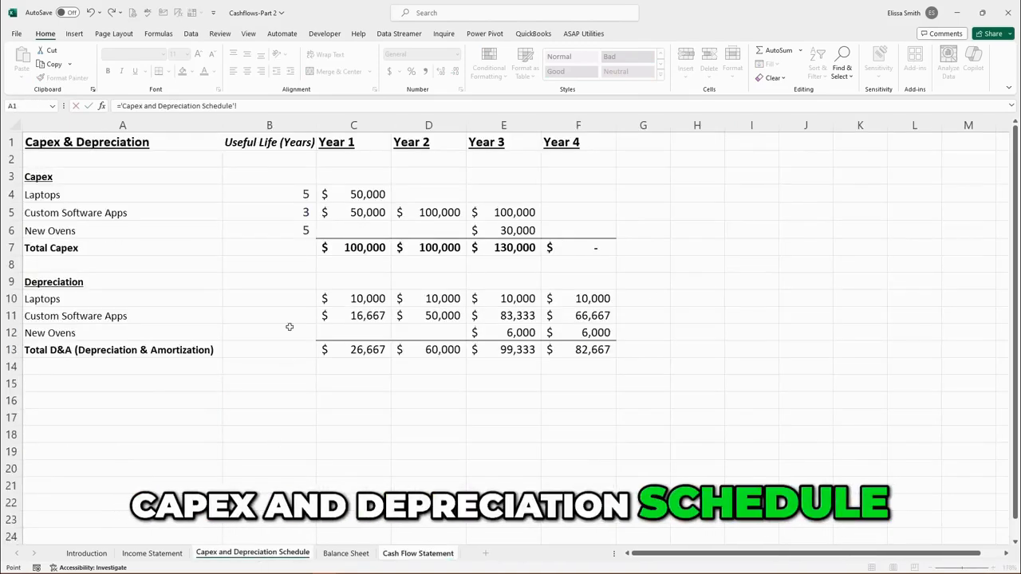
{"action": "left_click", "coordinate": [343, 251]}
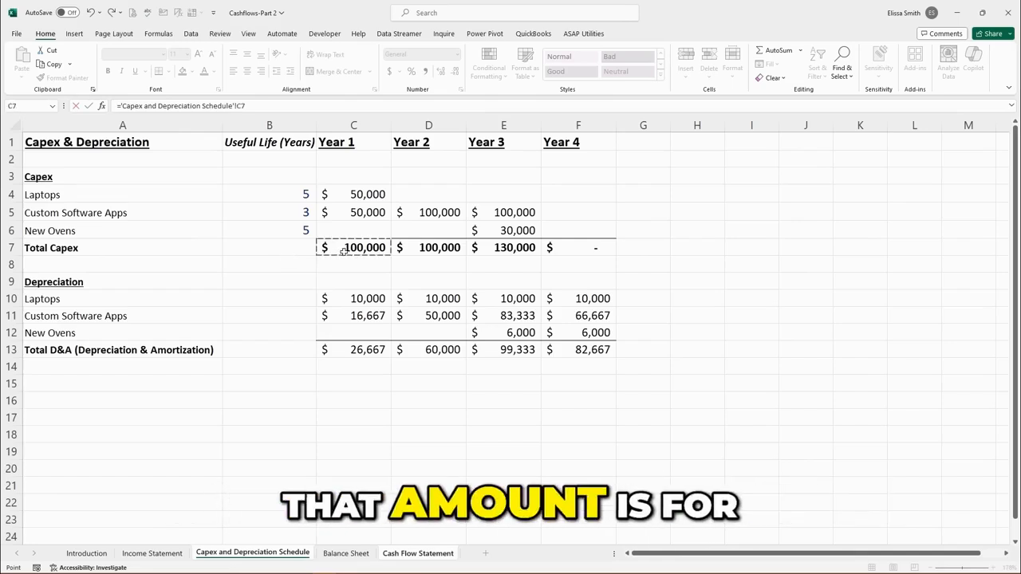
{"action": "key", "text": "Return"}
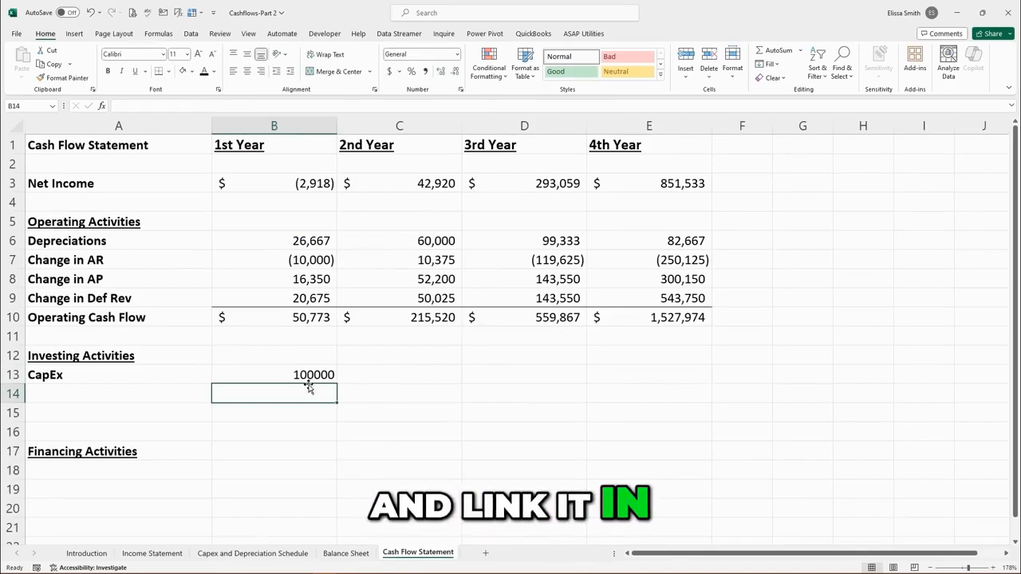
Format the CapEx cell with comma style and no decimals, then fill it across through the 4th Year.
{"action": "left_click", "coordinate": [311, 374]}
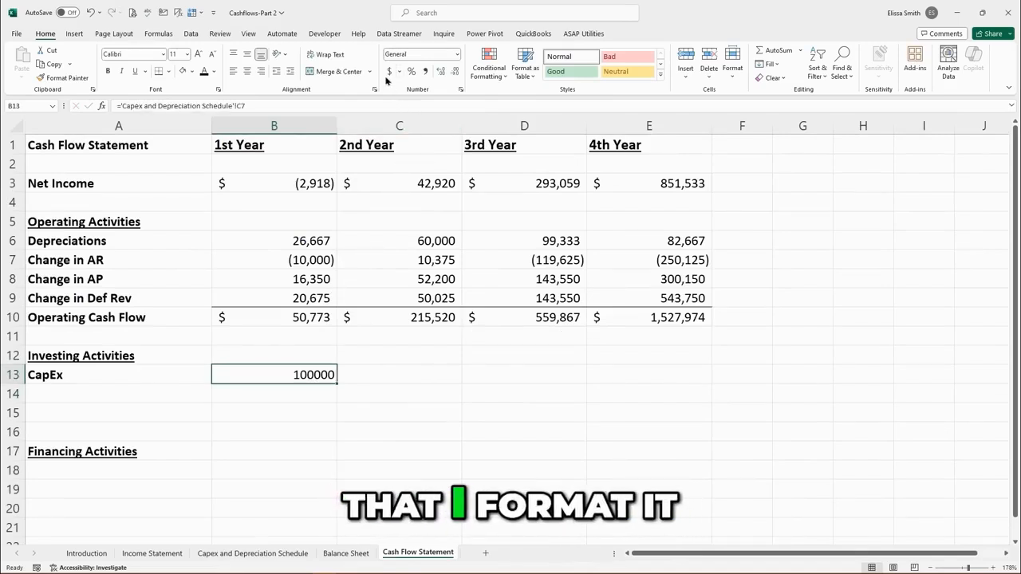
{"action": "left_click", "coordinate": [425, 75]}
{"action": "left_click", "coordinate": [454, 72]}
{"action": "left_click", "coordinate": [455, 72]}
{"action": "left_click_drag", "start_coordinate": [337, 383], "coordinate": [654, 383]}
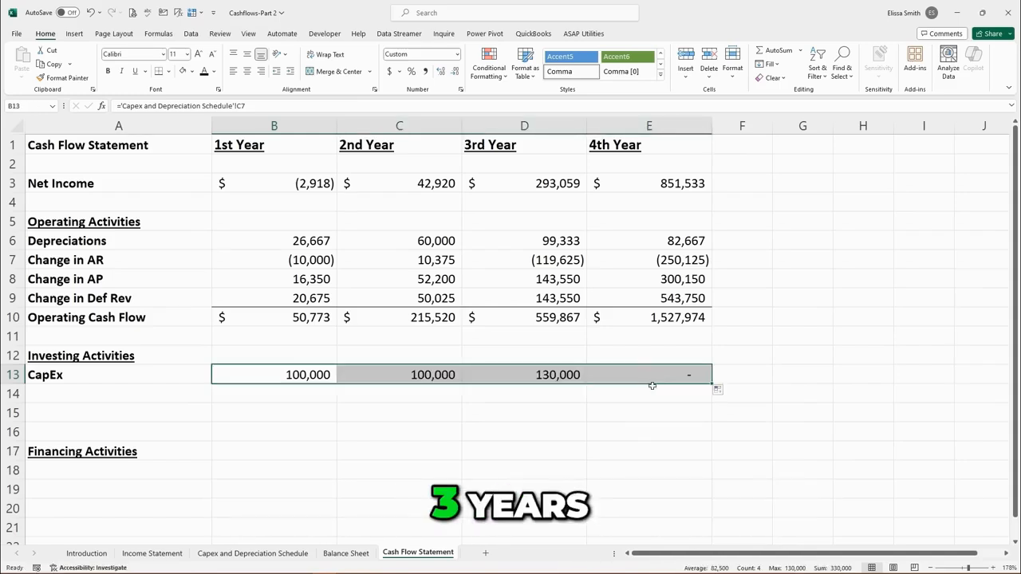
{"action": "left_click", "coordinate": [627, 437]}
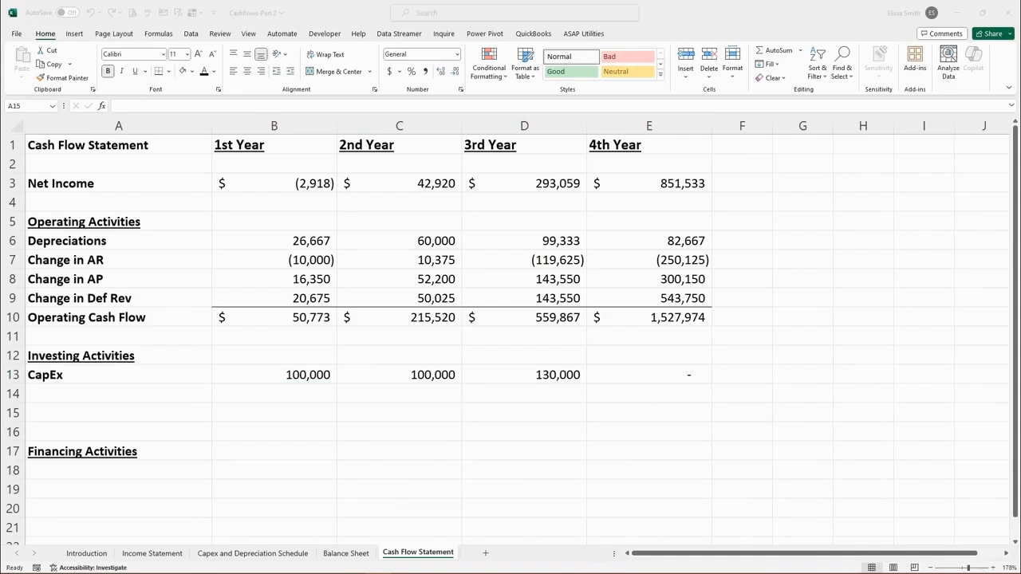
{"action": "left_click", "coordinate": [624, 376]}
{"action": "left_click", "coordinate": [626, 375]}
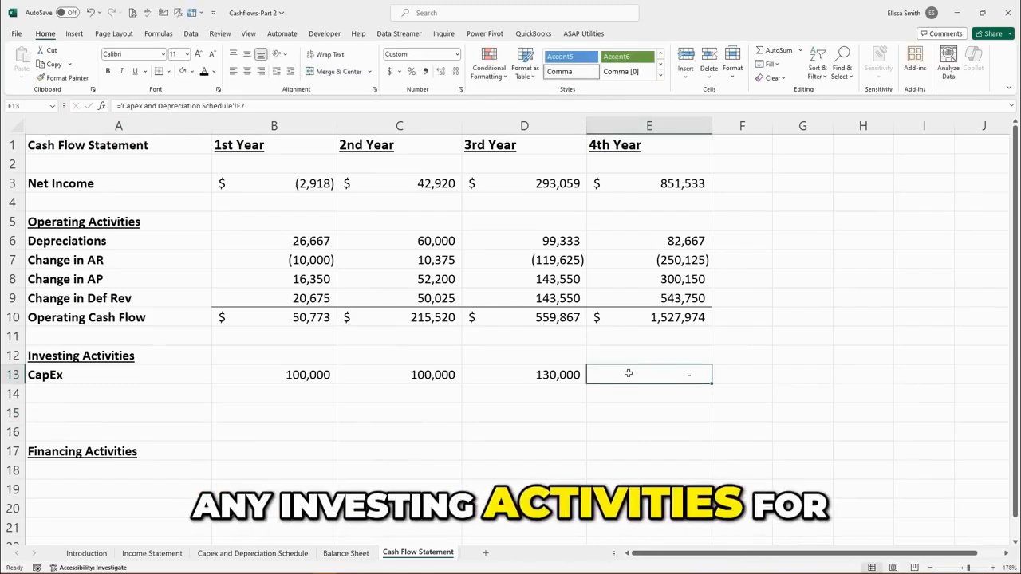
Add a "Free Cash Flow" label in row 15 below CapEx.
{"action": "left_click", "coordinate": [105, 414]}
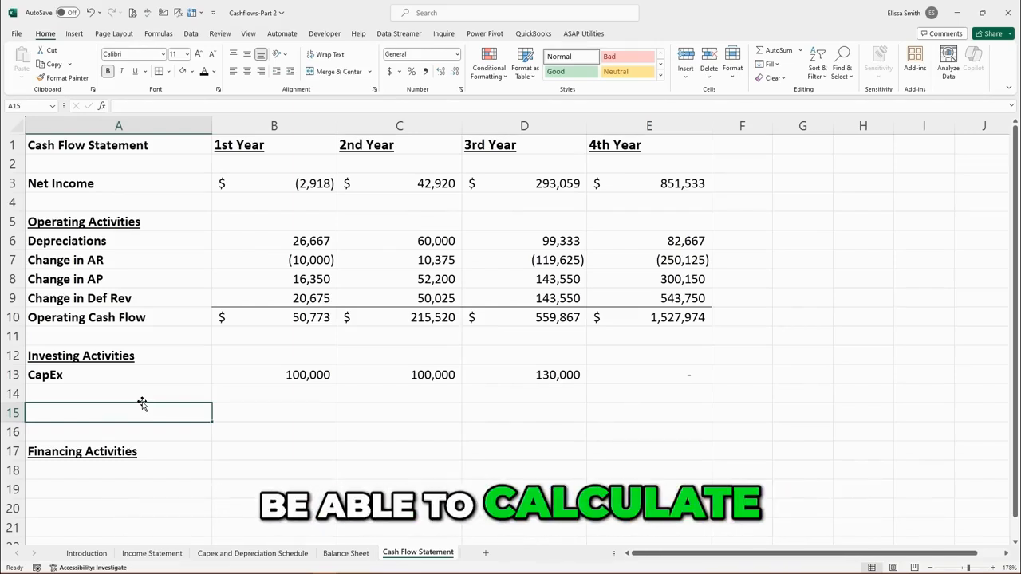
{"action": "type", "text": "Fr"}
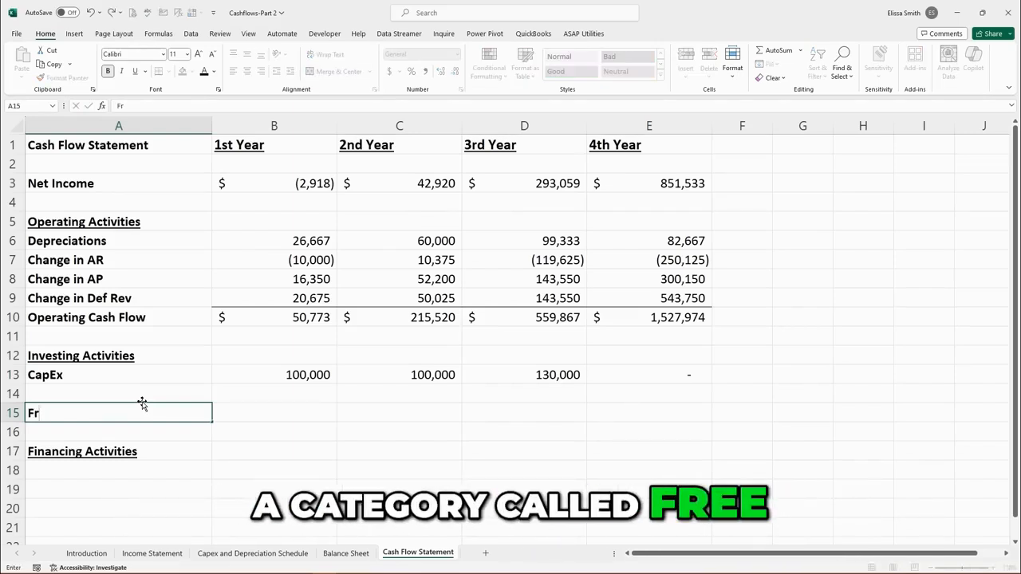
{"action": "type", "text": "ee"}
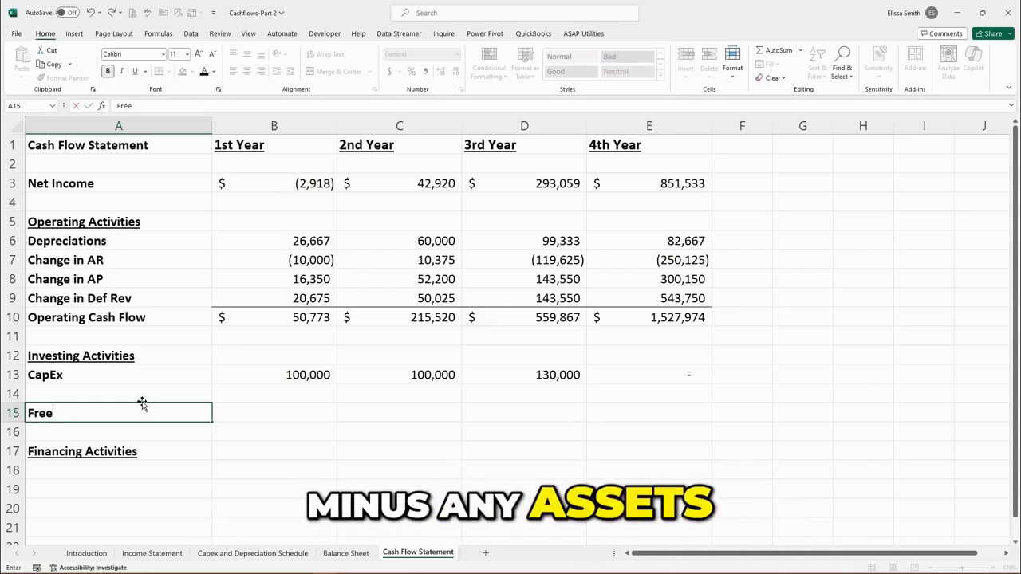
{"action": "type", "text": "Cas"}
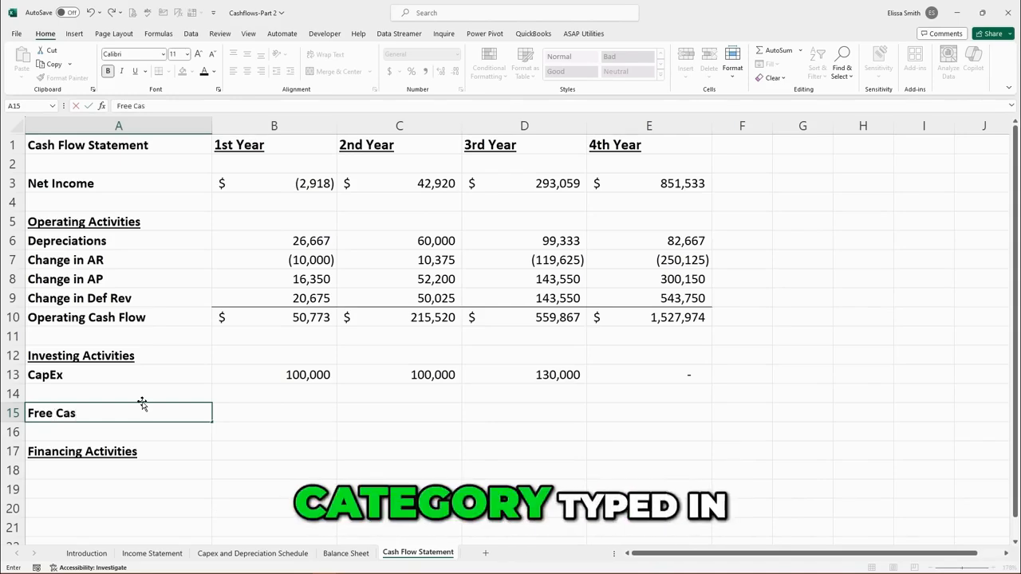
{"action": "type", "text": "h Flow"}
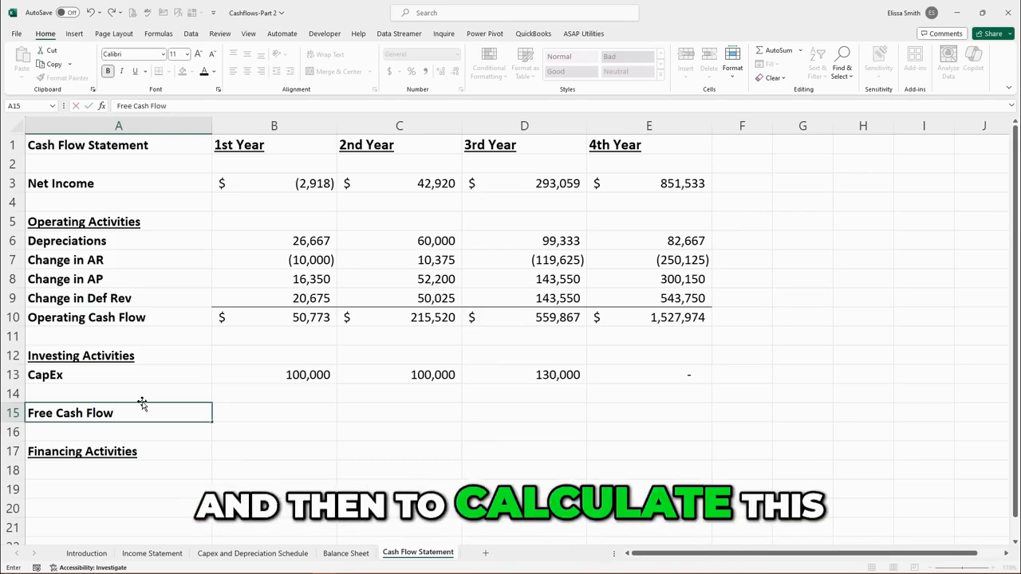
{"action": "key", "text": "Tab"}
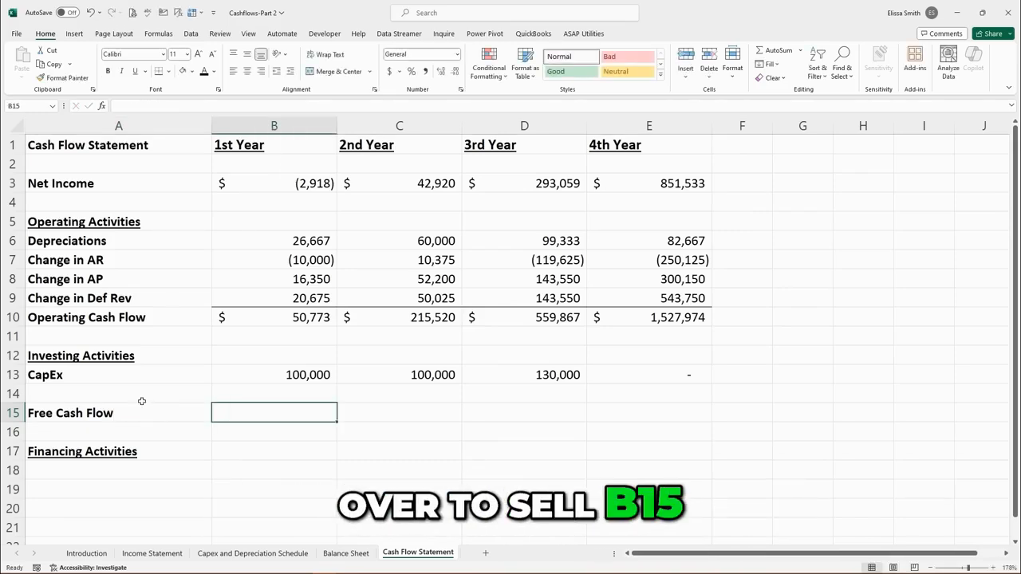
Calculate 1st Year Free Cash Flow as Operating Cash Flow minus CapEx.
{"action": "type", "text": "="}
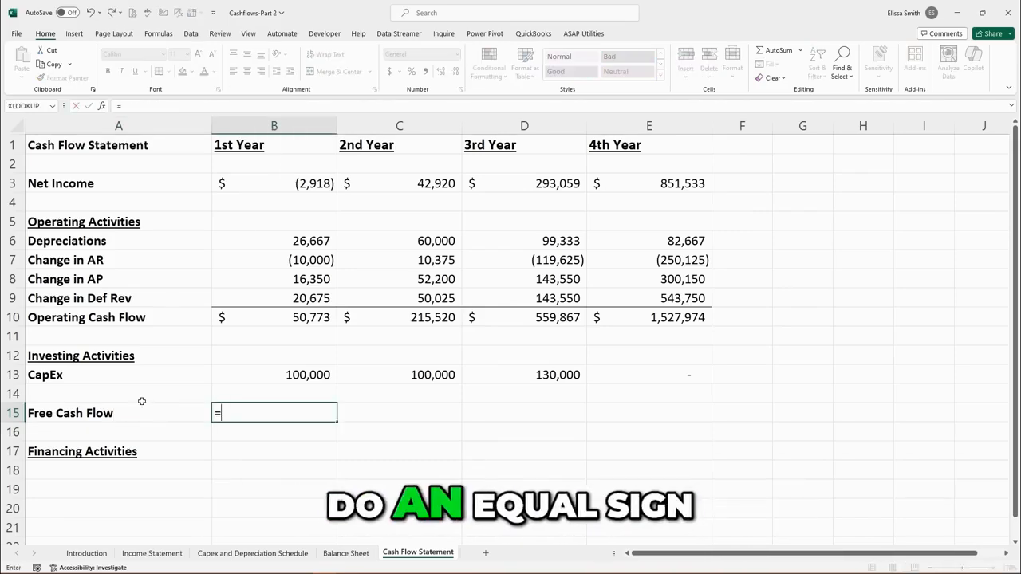
{"action": "left_click", "coordinate": [248, 320]}
{"action": "type", "text": "-"}
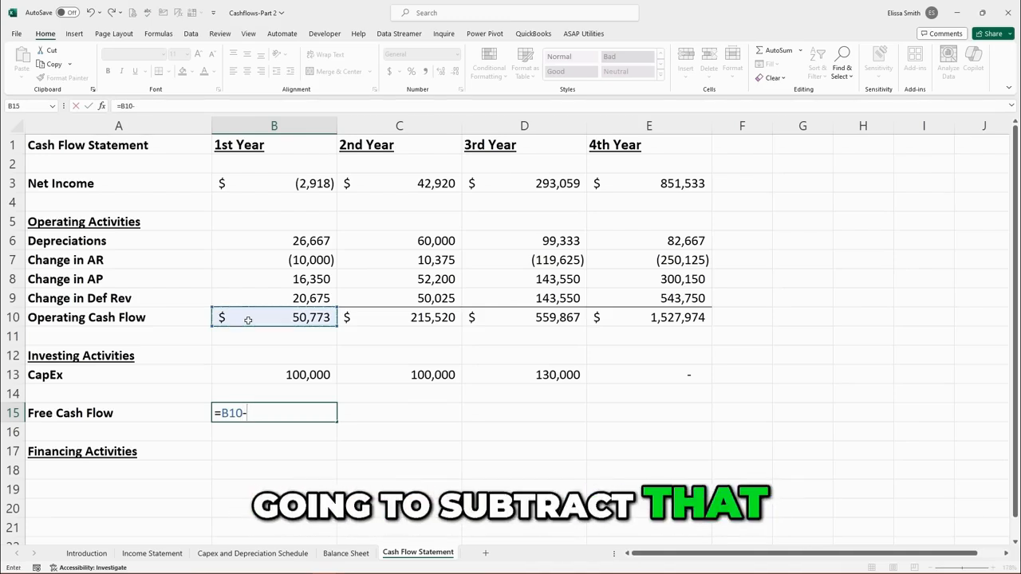
{"action": "left_click", "coordinate": [292, 373]}
{"action": "key", "text": "Return"}
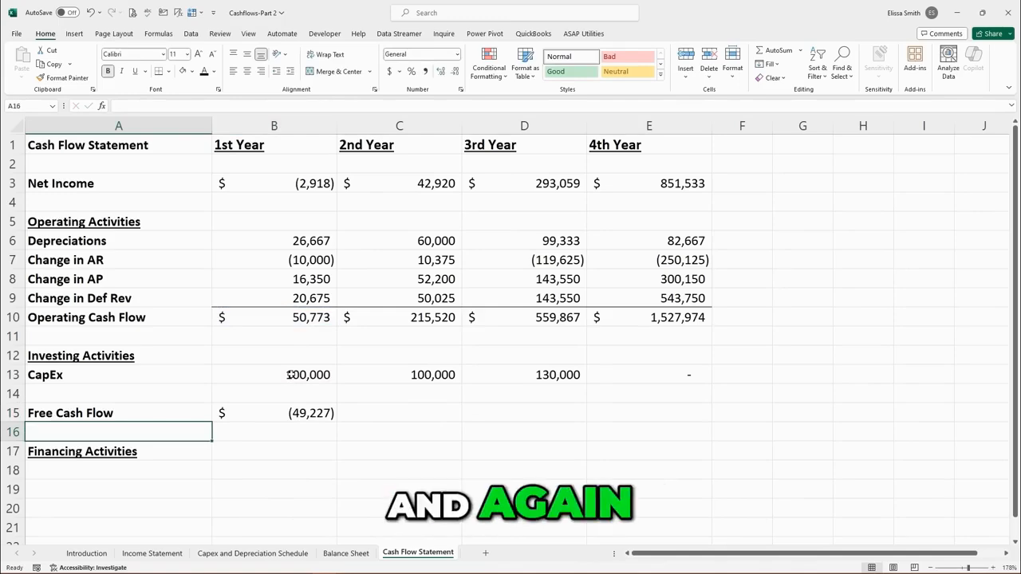
Fill the Free Cash Flow formula across through the 4th Year.
{"action": "left_click", "coordinate": [326, 413]}
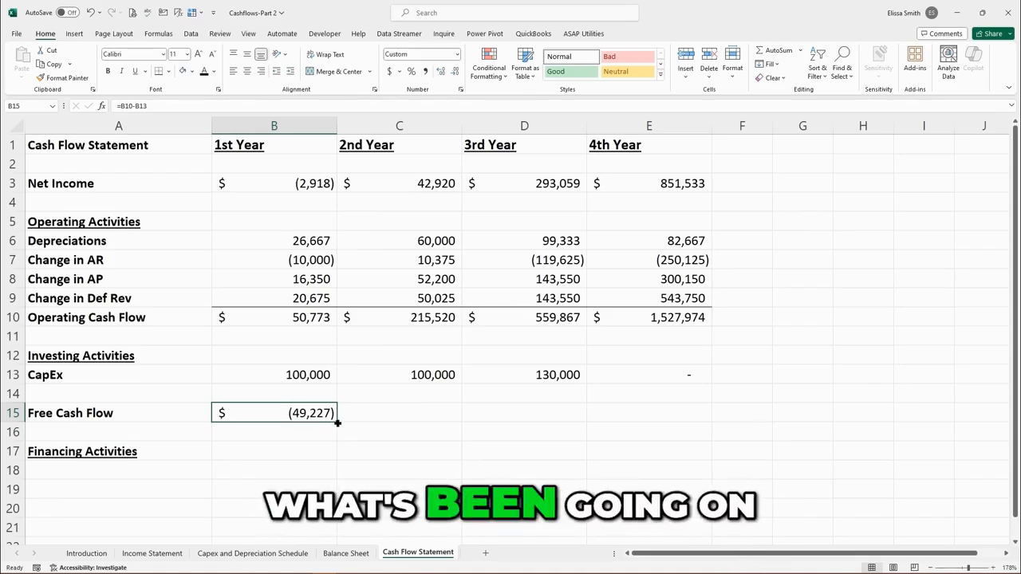
{"action": "left_click_drag", "start_coordinate": [337, 423], "coordinate": [681, 428]}
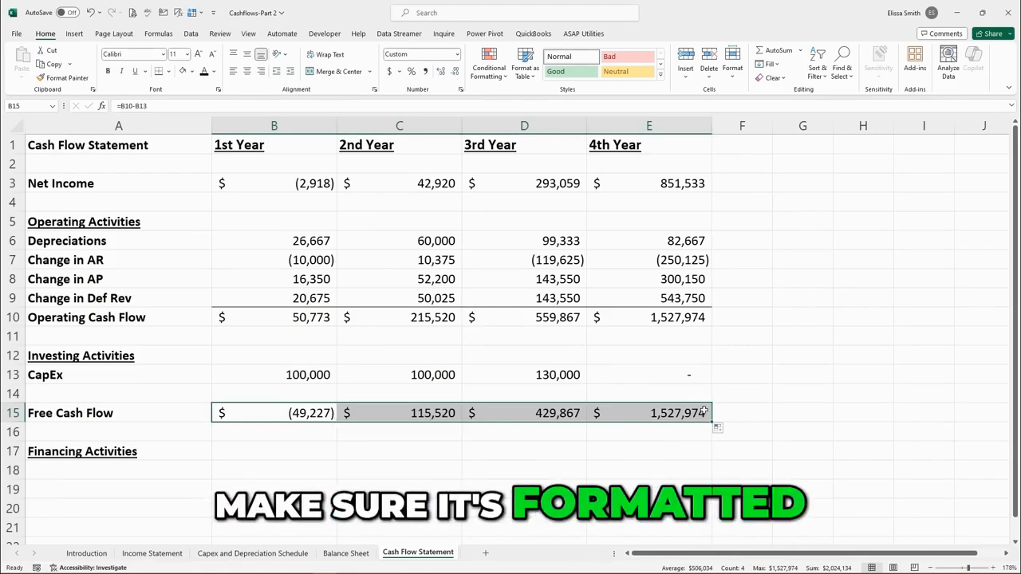
{"action": "left_click", "coordinate": [534, 451]}
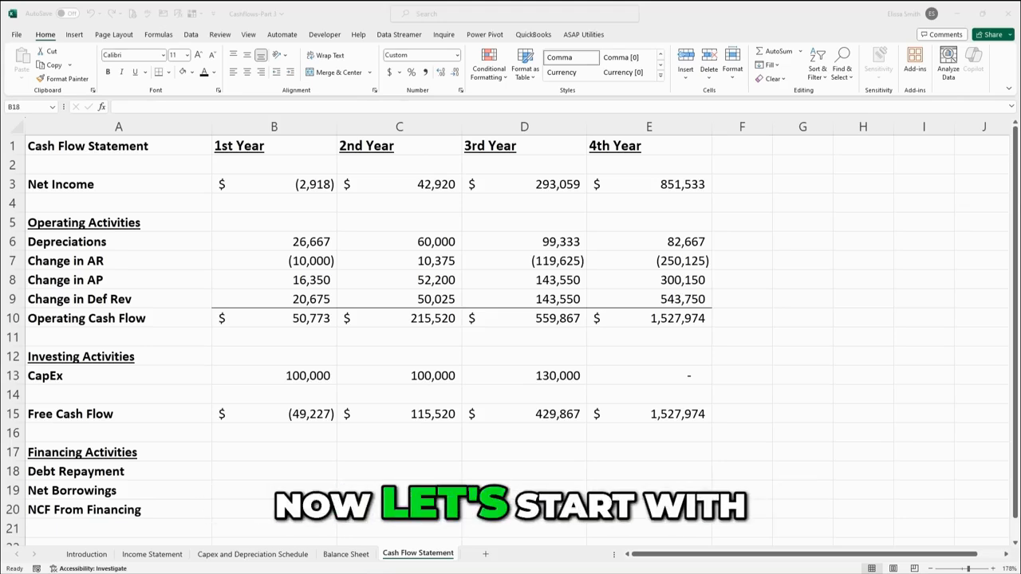
Link 1st Year Debt Repayment as the negative of Year 1 Debt Payments from the Balance Sheet assumptions.
{"action": "left_click", "coordinate": [271, 469]}
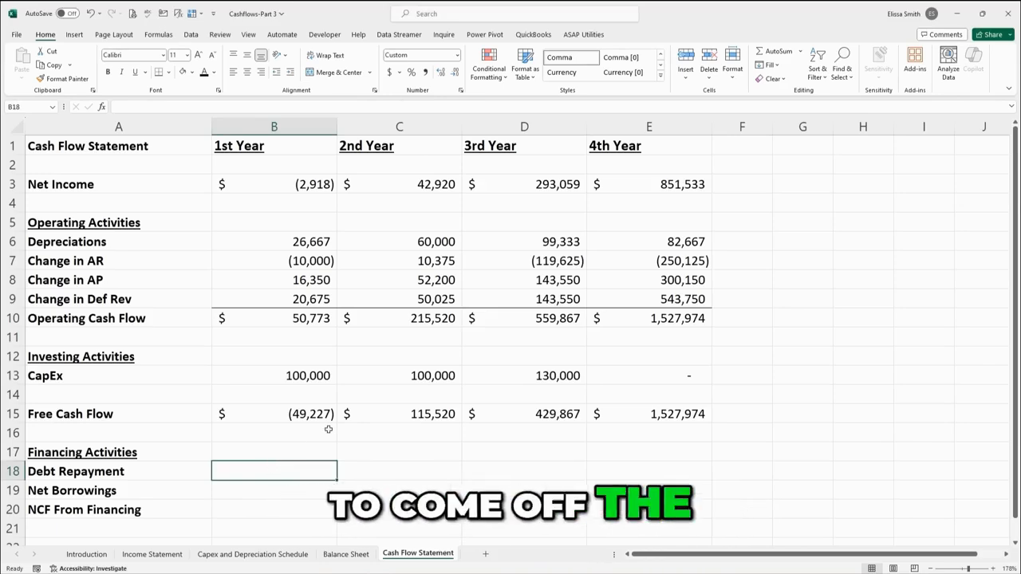
{"action": "type", "text": "="}
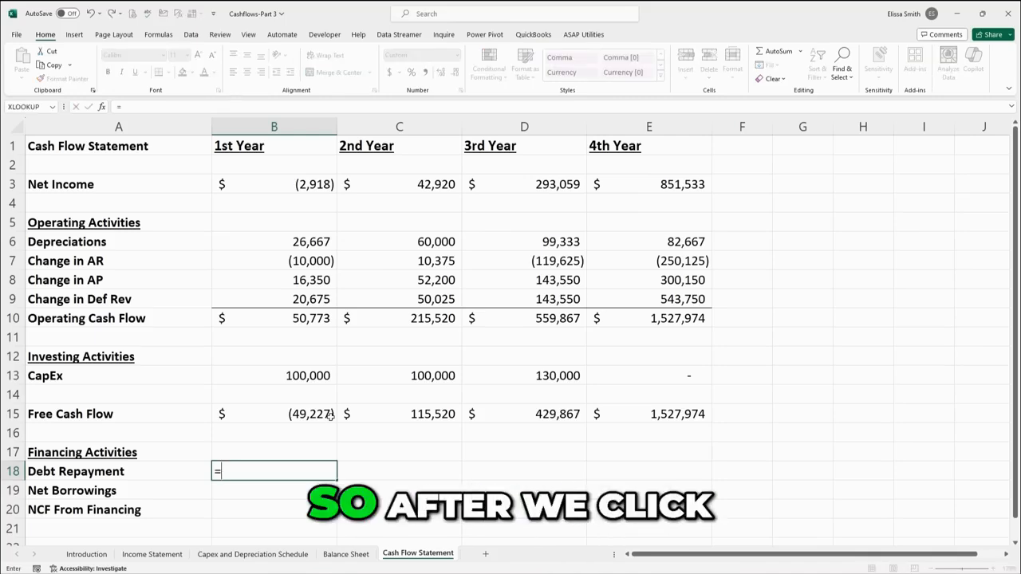
{"action": "left_click", "coordinate": [333, 554]}
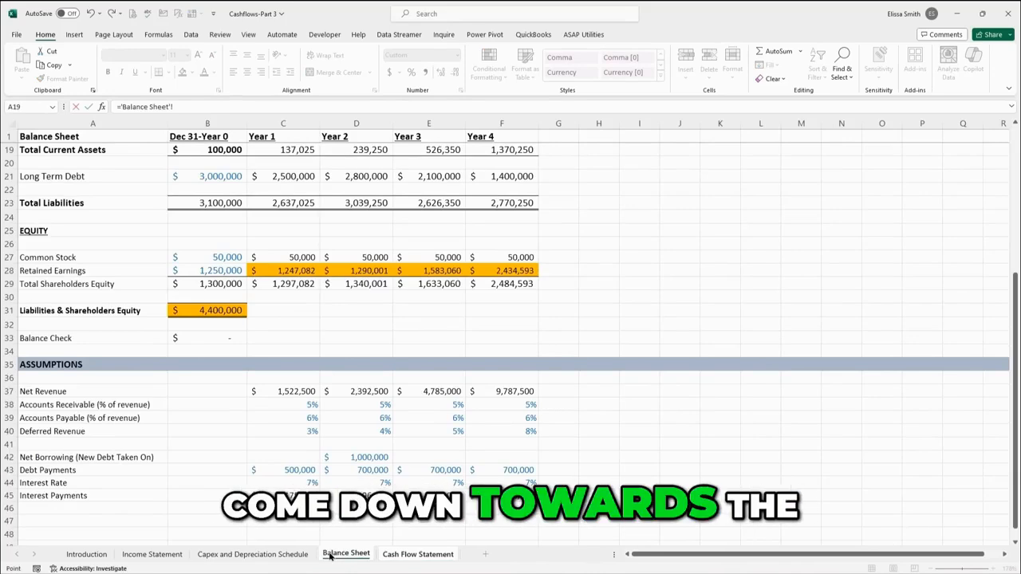
{"action": "left_click", "coordinate": [287, 472]}
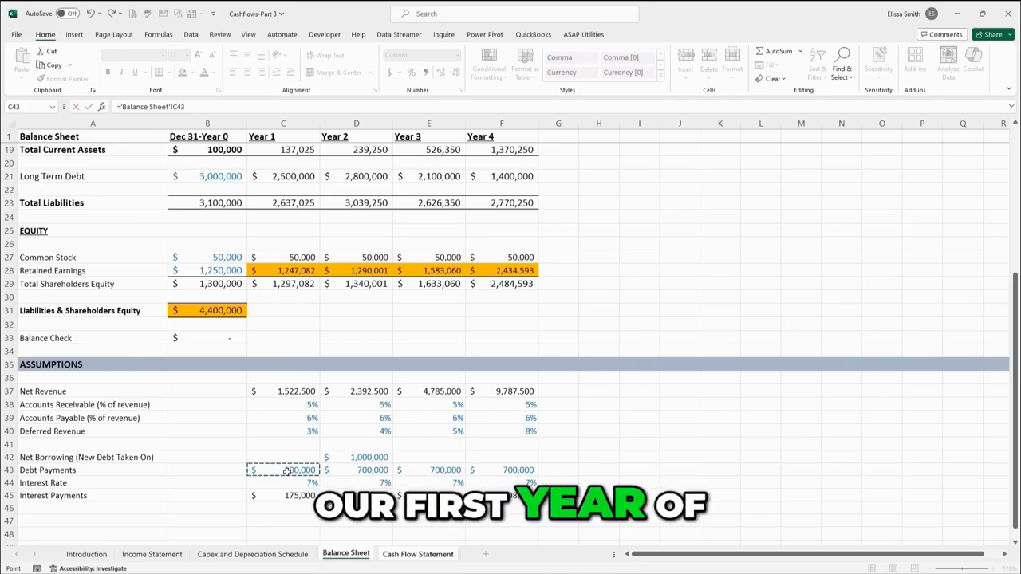
{"action": "left_click", "coordinate": [128, 109]}
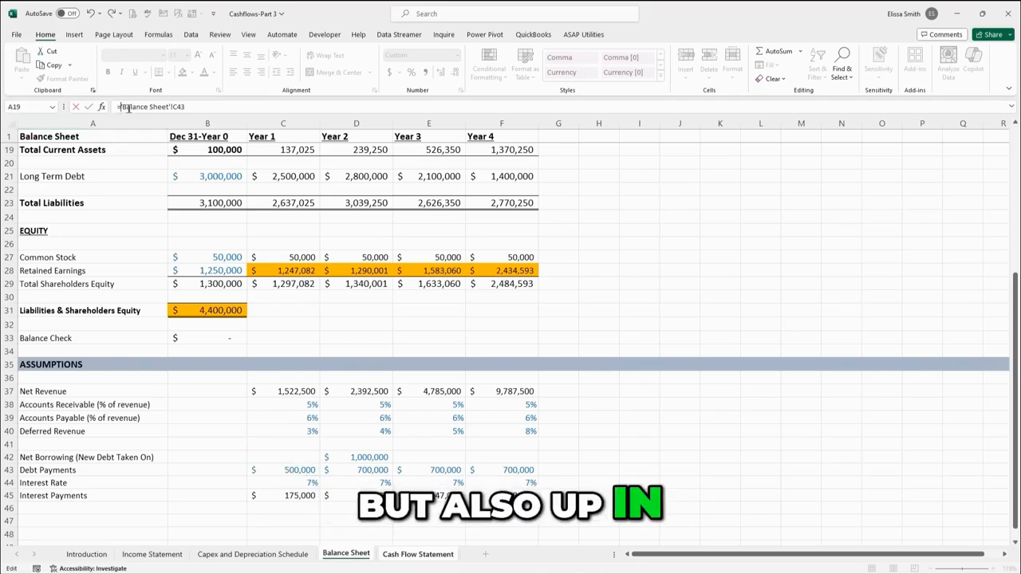
{"action": "type", "text": "-"}
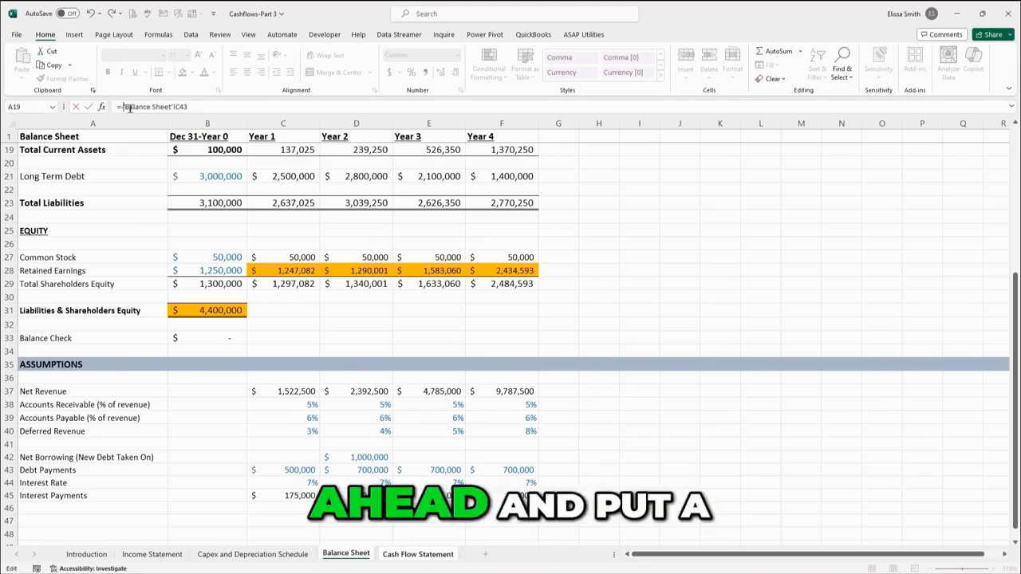
{"action": "key", "text": "Return"}
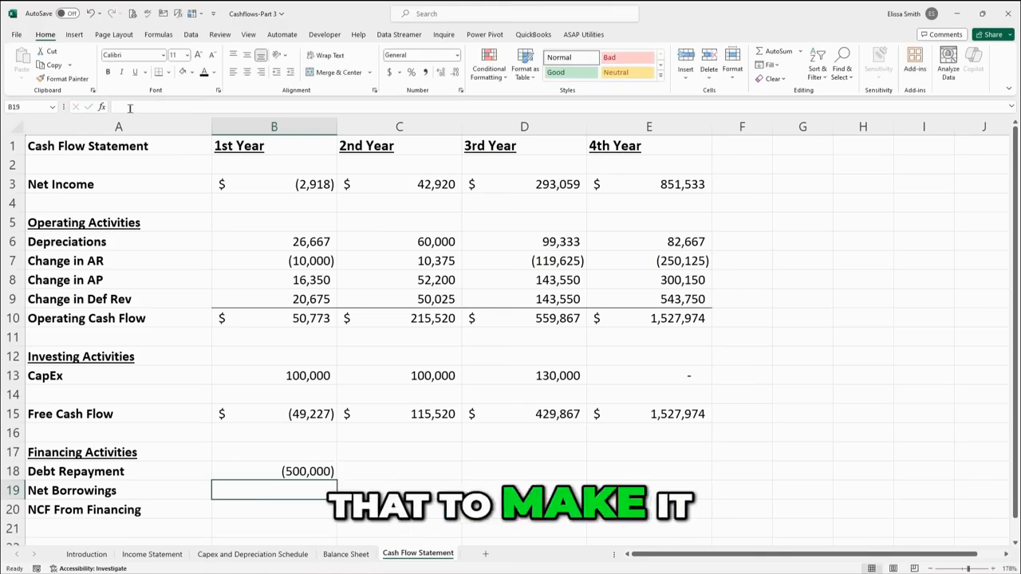
Fill the Debt Repayment formula across through the 4th Year.
{"action": "left_click", "coordinate": [262, 471]}
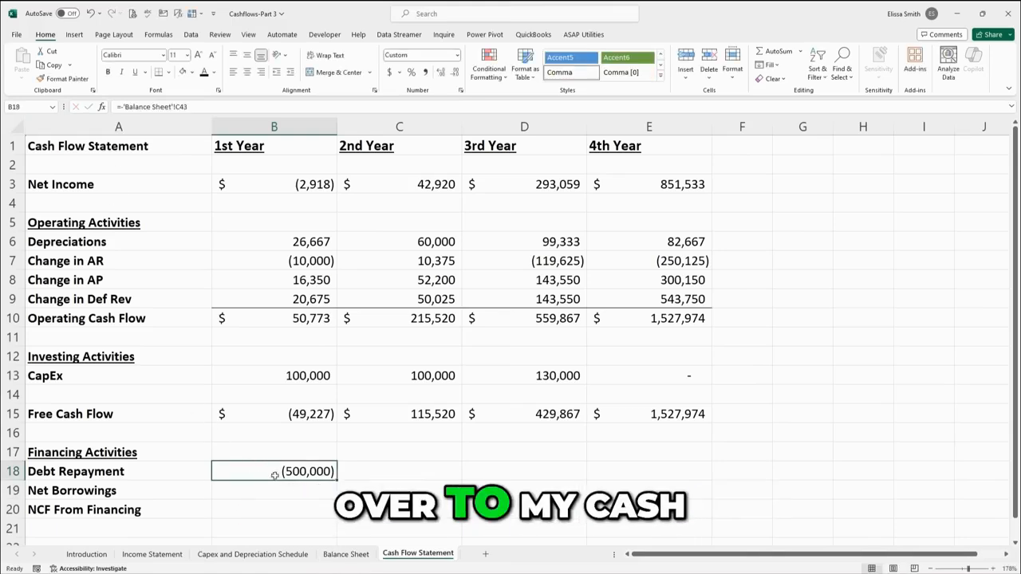
{"action": "left_click_drag", "start_coordinate": [337, 479], "coordinate": [529, 472]}
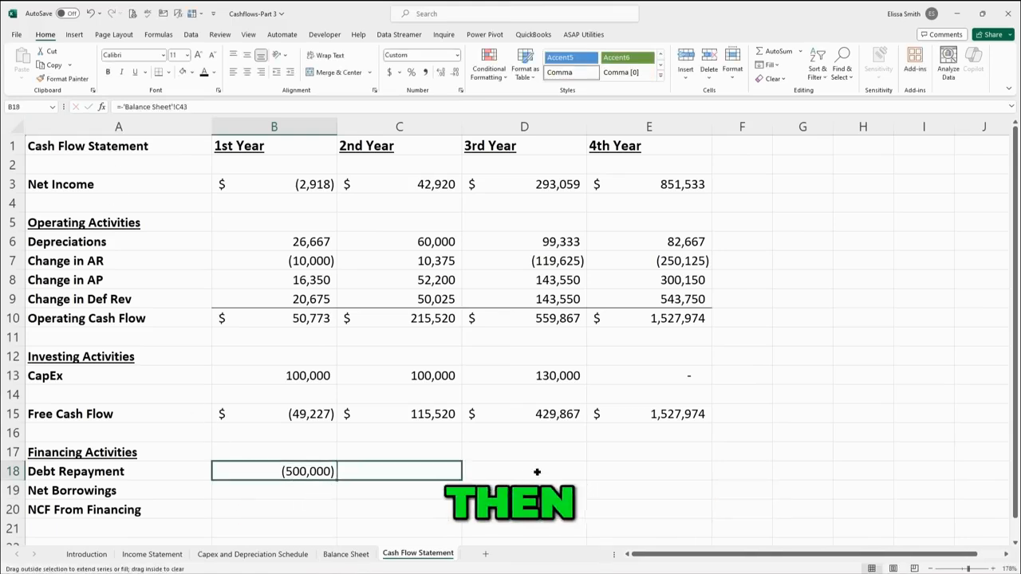
{"action": "left_click_drag", "start_coordinate": [655, 477], "coordinate": [657, 477]}
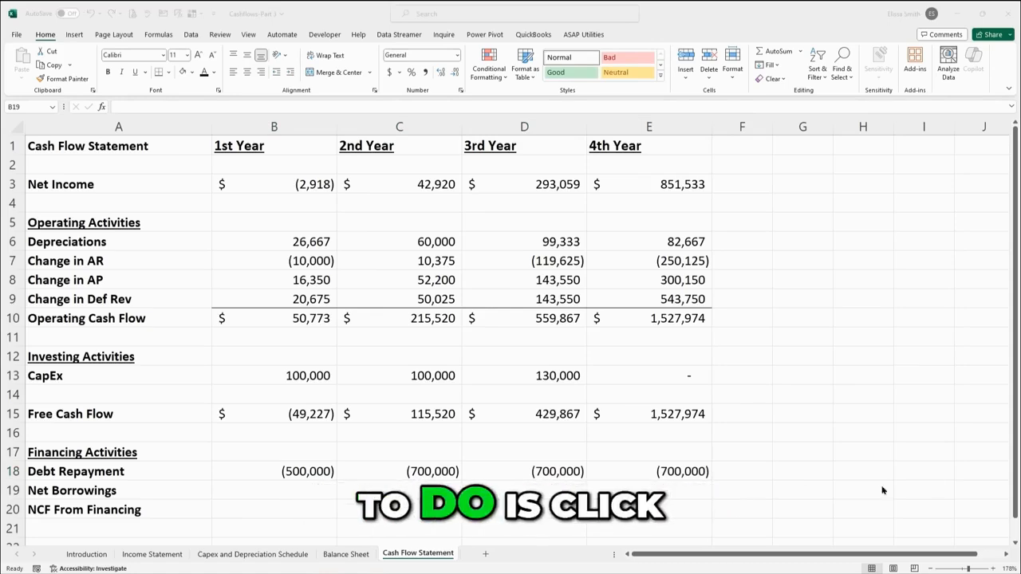
Link 1st Year Net Borrowings to the Year 1 Net Borrowing (New Debt Taken On) assumption on the Balance Sheet.
{"action": "left_click", "coordinate": [241, 487]}
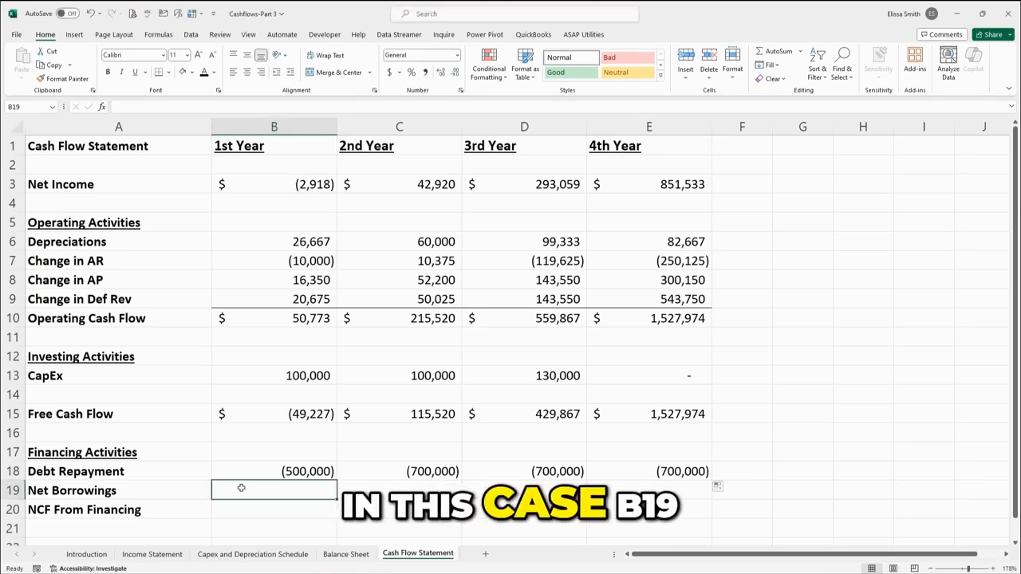
{"action": "type", "text": "="}
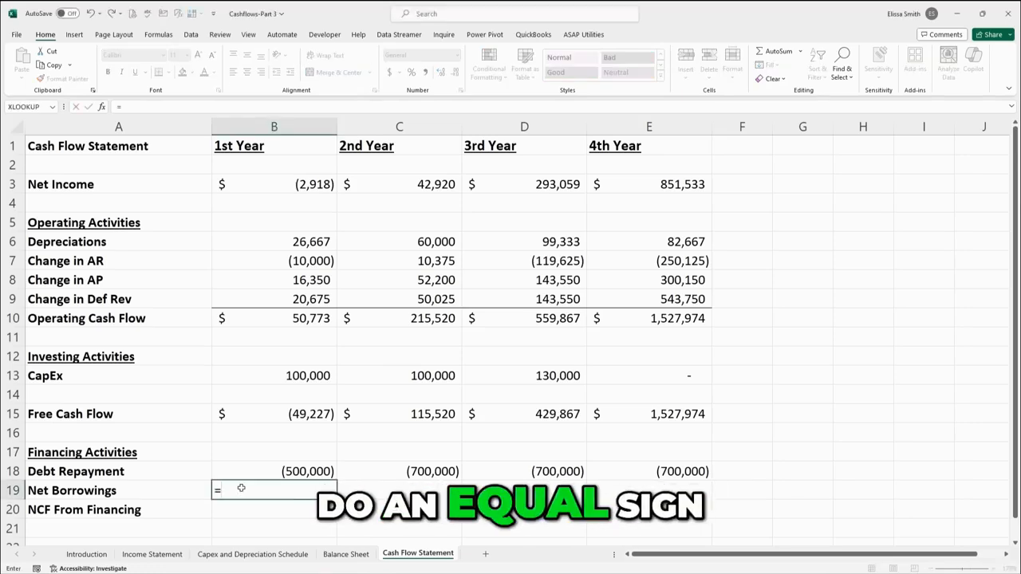
{"action": "left_click", "coordinate": [345, 554]}
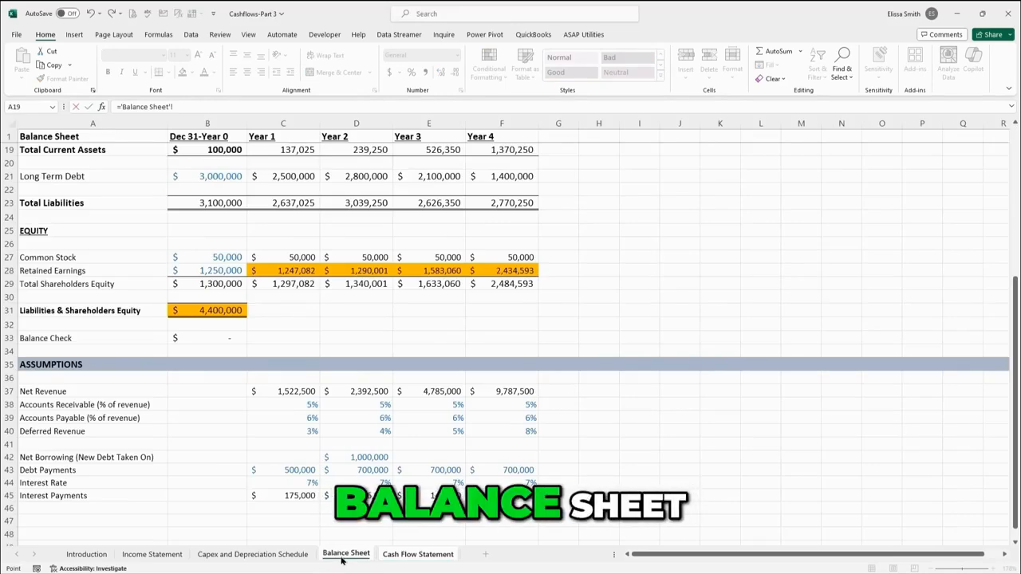
{"action": "left_click", "coordinate": [296, 456]}
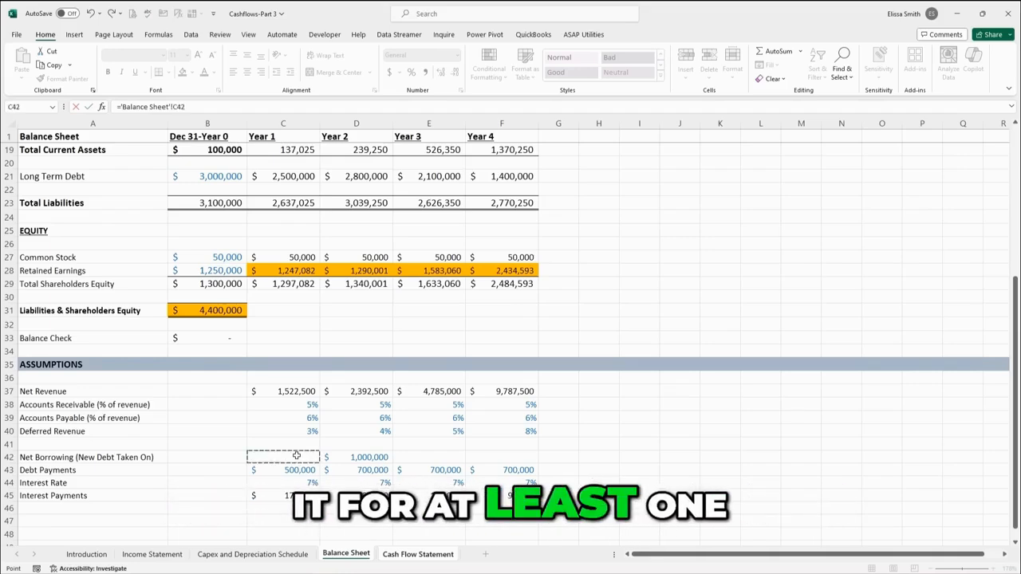
{"action": "key", "text": "Return"}
Fill the Net Borrowings formula across through the 4th Year.
{"action": "left_click", "coordinate": [299, 490]}
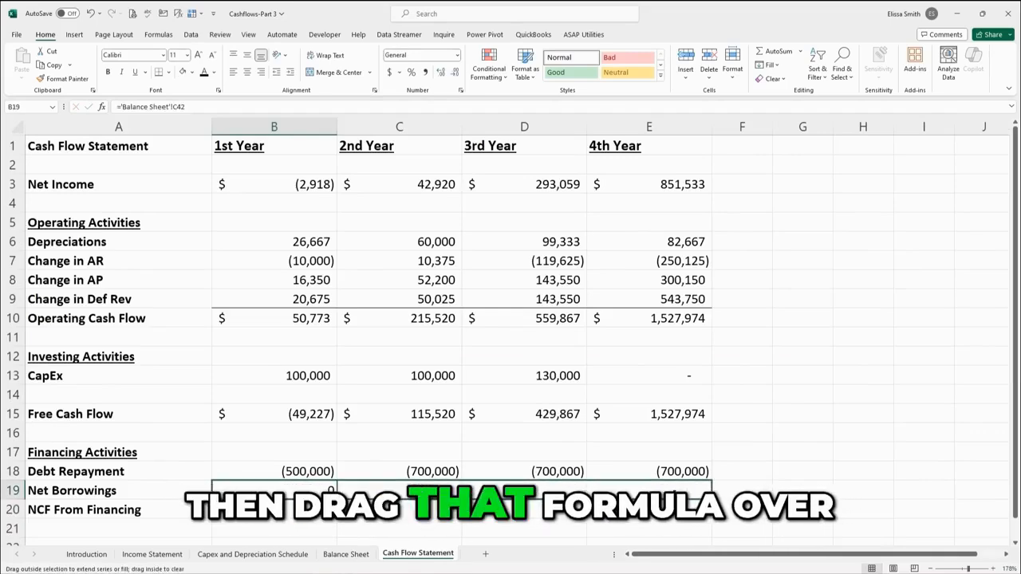
{"action": "left_click_drag", "start_coordinate": [337, 499], "coordinate": [709, 496]}
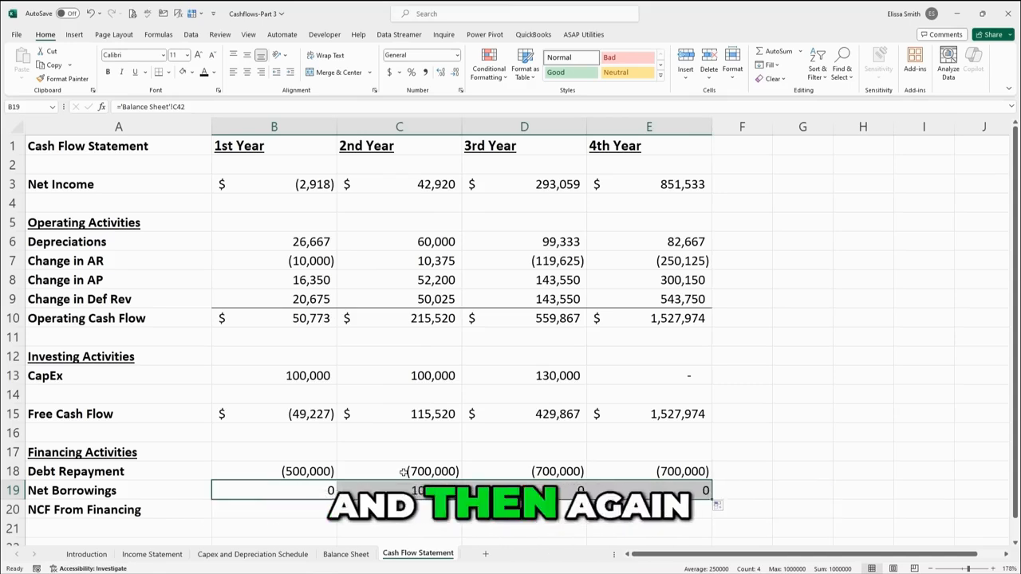
Copy the Debt Repayment cell formatting onto the Net Borrowings row with Format Painter.
{"action": "left_click", "coordinate": [403, 471]}
{"action": "left_click", "coordinate": [64, 78]}
{"action": "left_click_drag", "start_coordinate": [240, 490], "coordinate": [701, 495]}
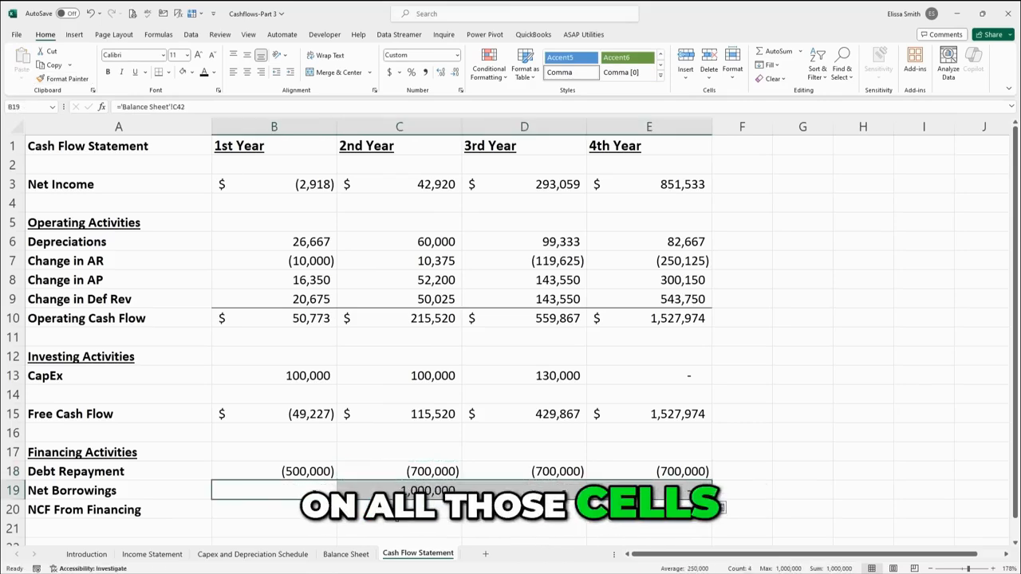
Add a top border to the NCF From Financing row across all four years.
{"action": "left_click", "coordinate": [399, 511]}
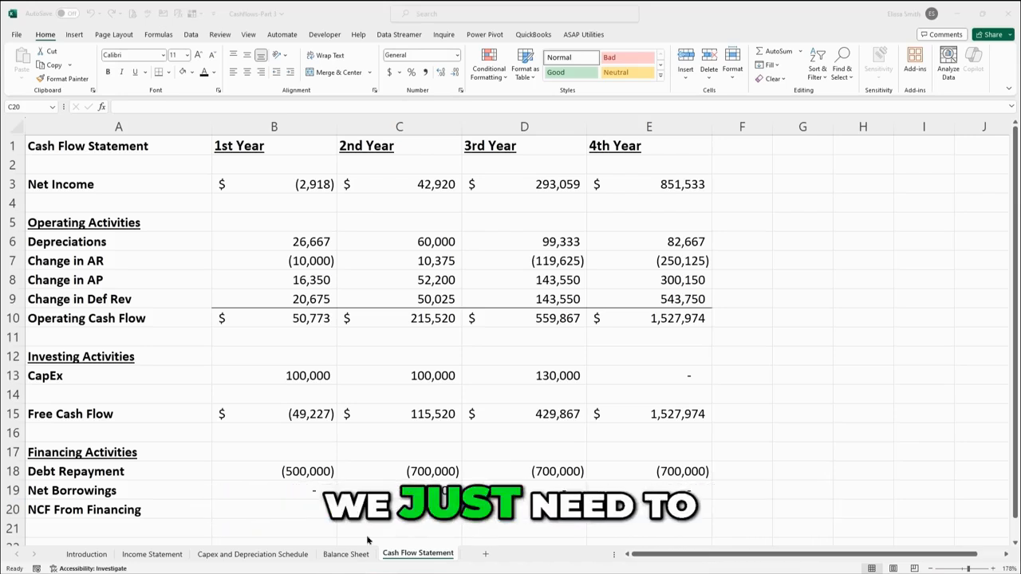
{"action": "double_click", "coordinate": [399, 511]}
{"action": "left_click", "coordinate": [275, 511]}
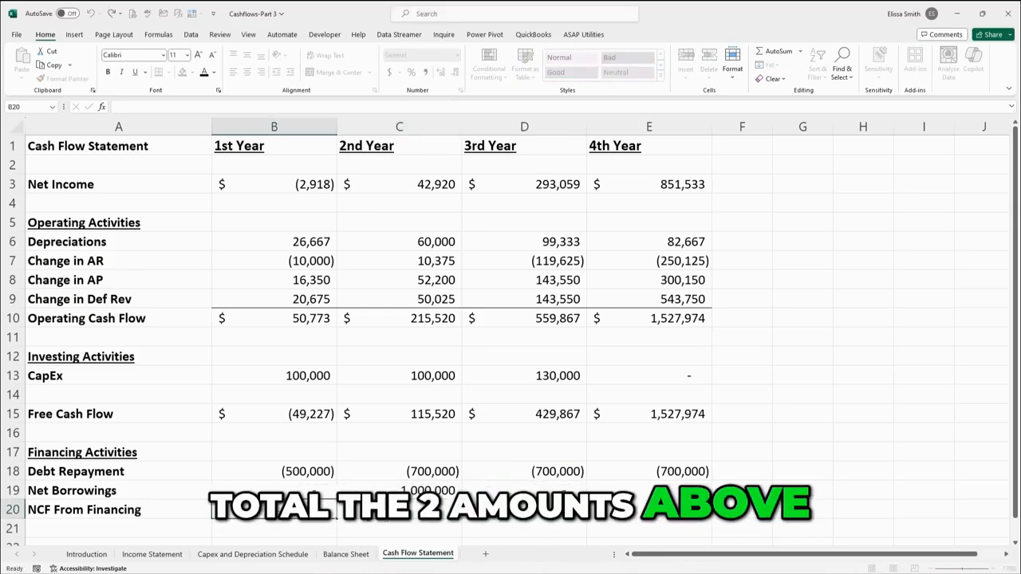
{"action": "left_click_drag", "start_coordinate": [275, 510], "coordinate": [677, 510]}
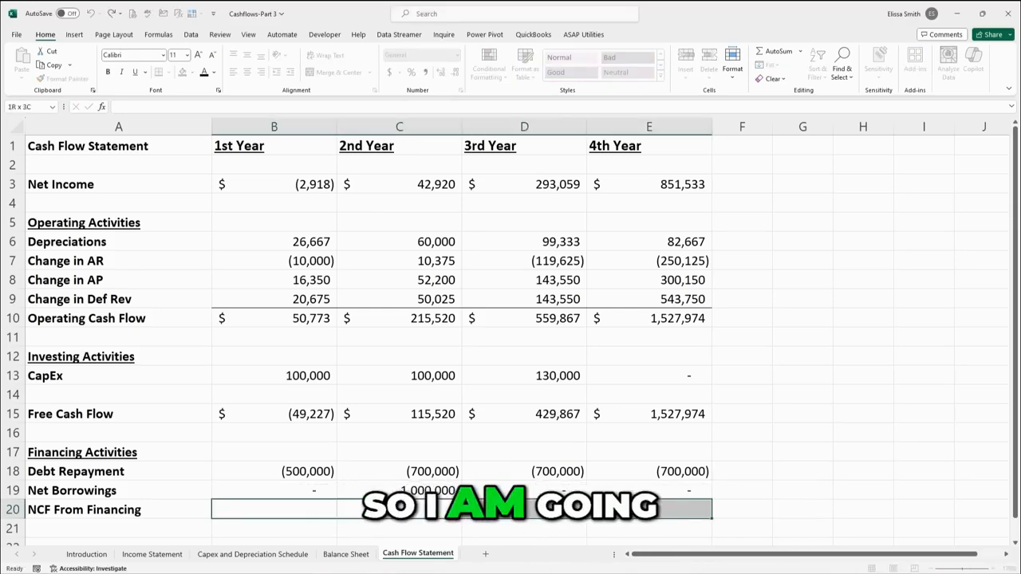
{"action": "left_click", "coordinate": [168, 73]}
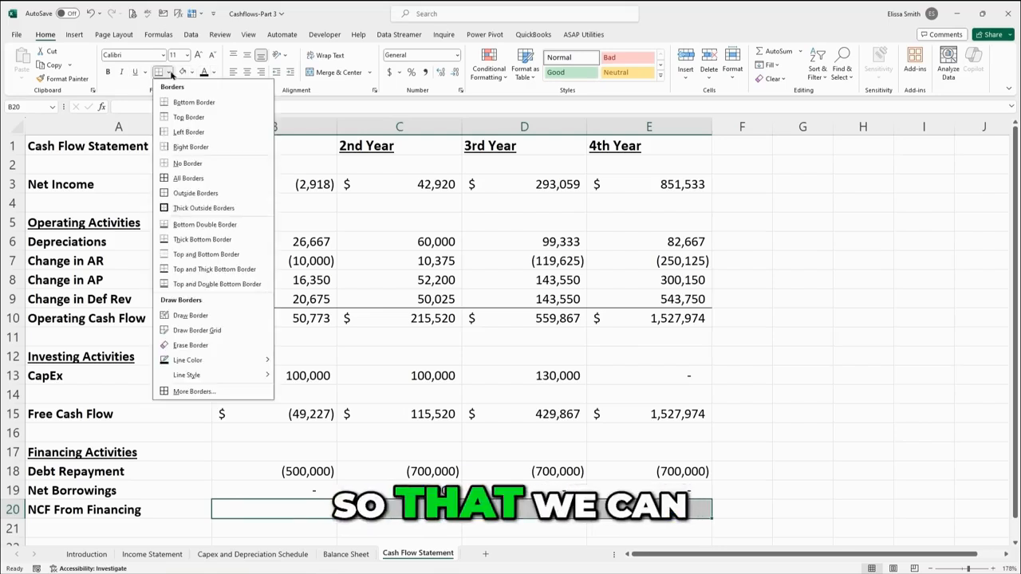
{"action": "left_click", "coordinate": [192, 118]}
Calculate 1st Year NCF From Financing as the SUM of Debt Repayment and Net Borrowings.
{"action": "left_click", "coordinate": [301, 506]}
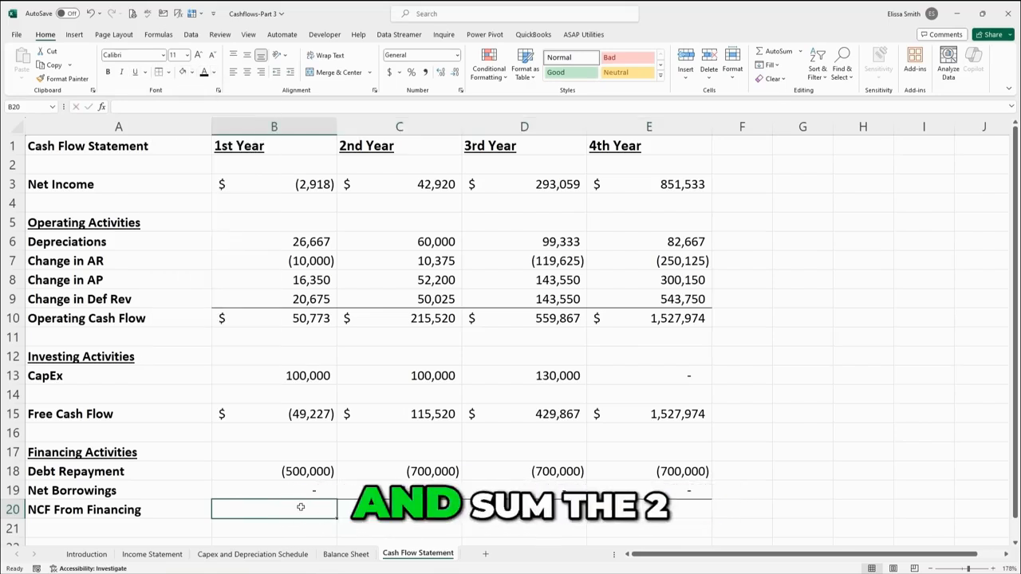
{"action": "type", "text": "=su"}
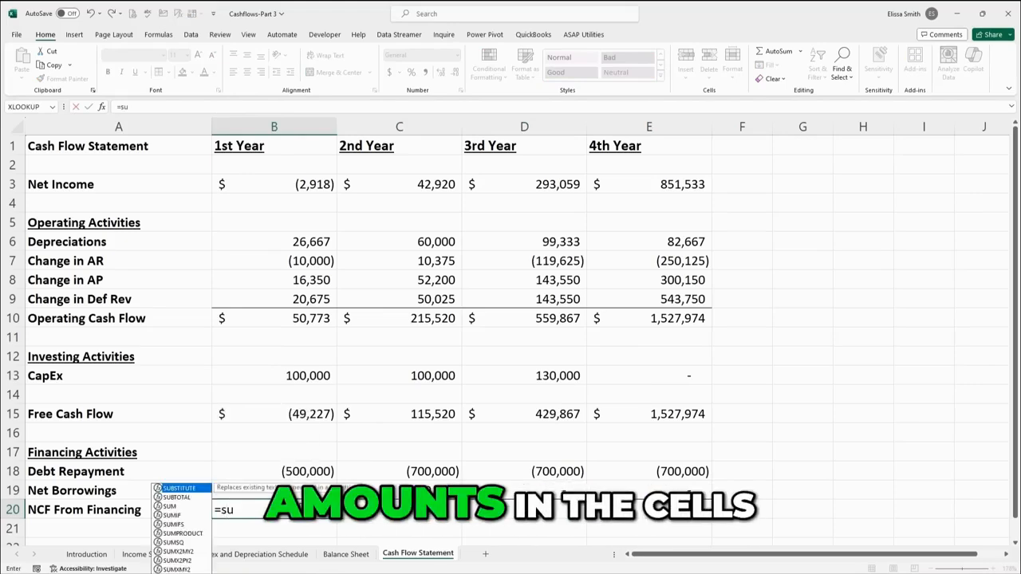
{"action": "type", "text": "m"}
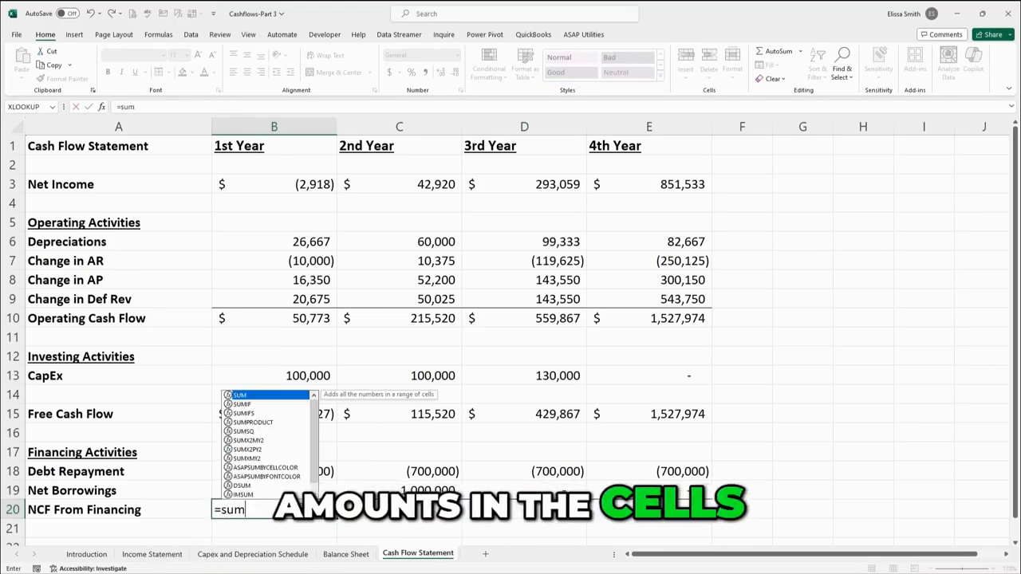
{"action": "double_click", "coordinate": [271, 396]}
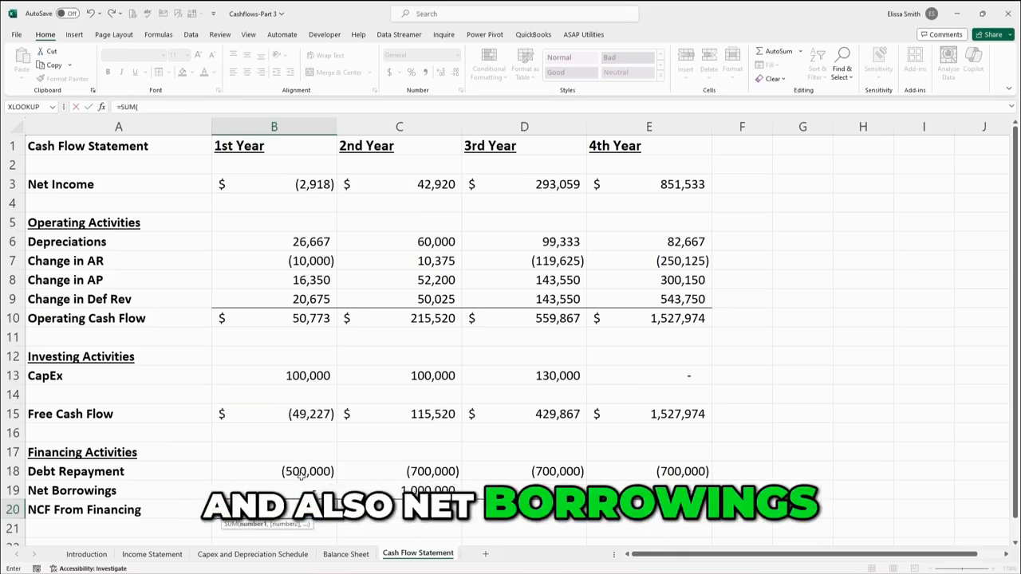
{"action": "left_click_drag", "start_coordinate": [302, 474], "coordinate": [303, 491]}
{"action": "key", "text": "Return"}
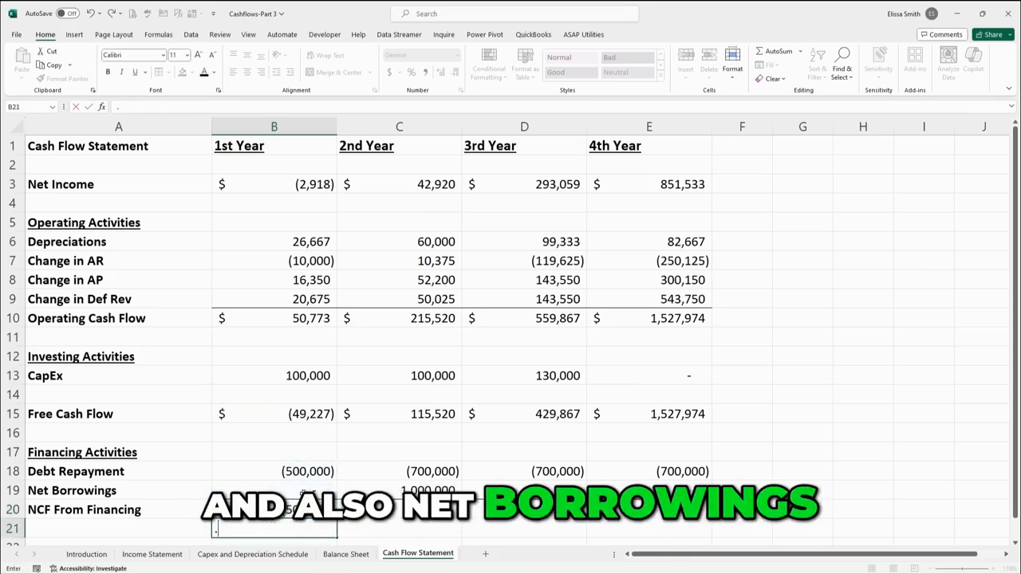
{"action": "type", "text": "."}
{"action": "key", "text": "Escape"}
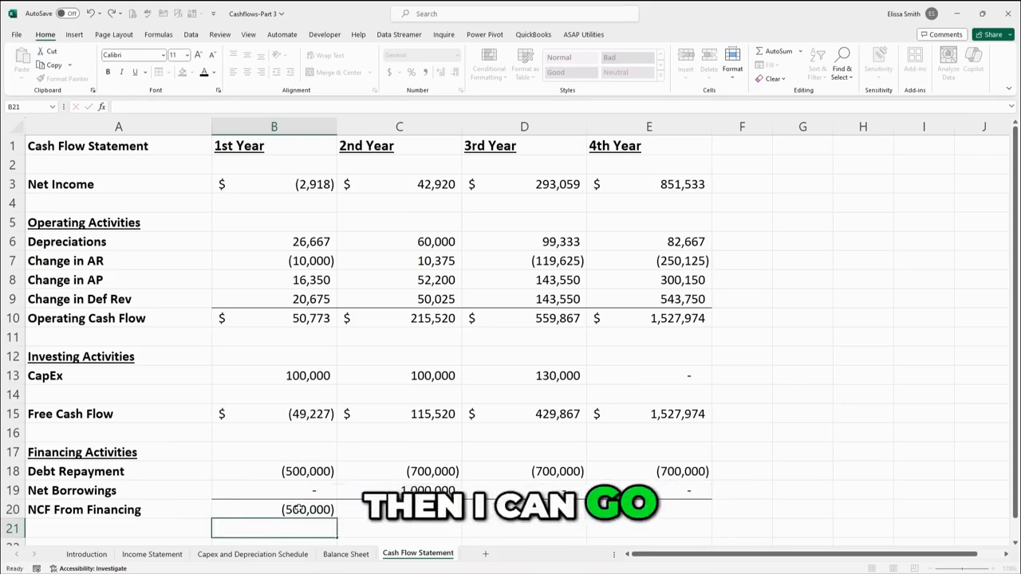
Fill the NCF From Financing formula across through the 4th Year.
{"action": "key", "text": "Up"}
{"action": "left_click_drag", "start_coordinate": [666, 508], "coordinate": [663, 508]}
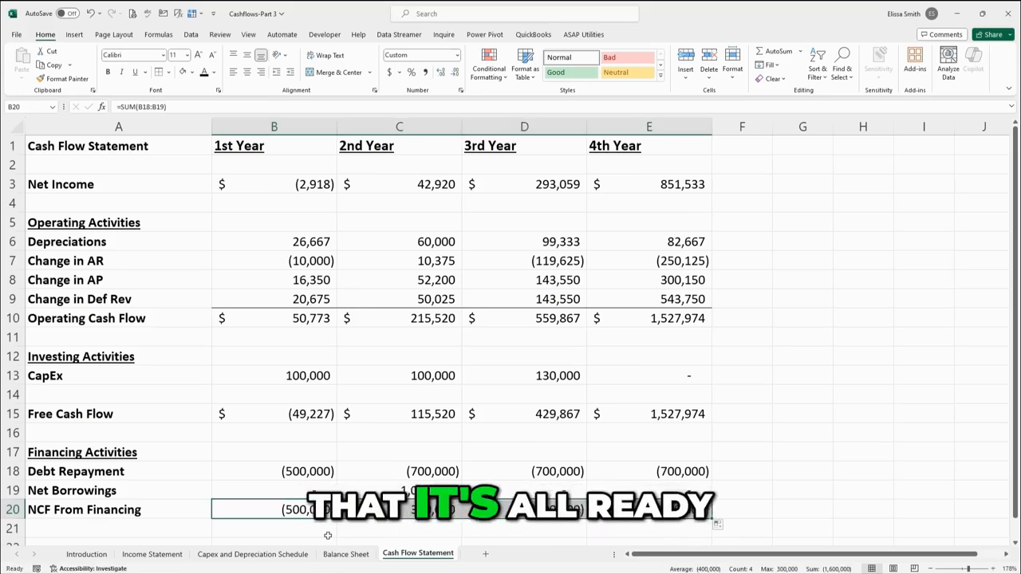
{"action": "left_click", "coordinate": [327, 535]}
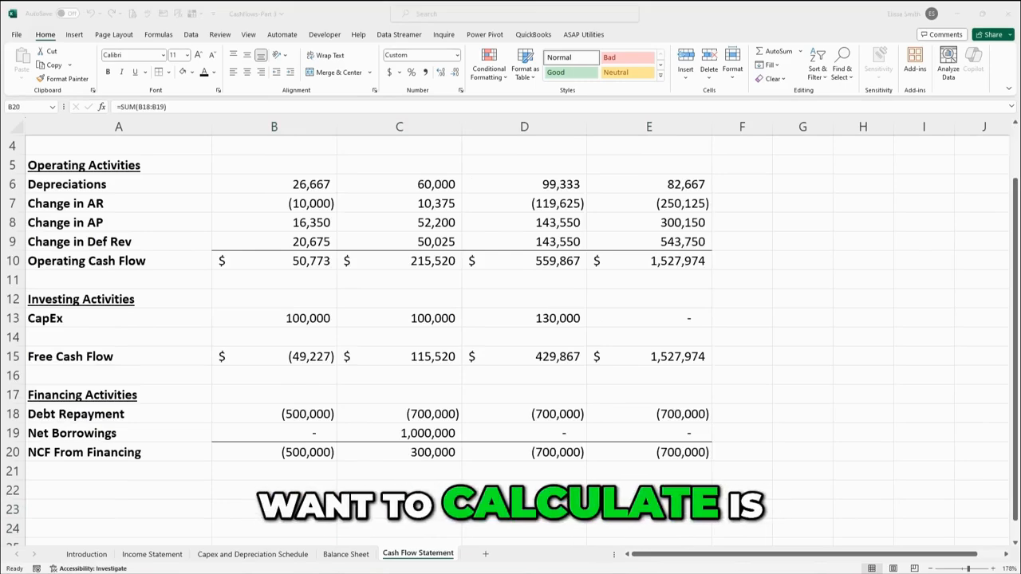
Label cell A22 as Net Cash Flow.
{"action": "left_click", "coordinate": [122, 493]}
{"action": "type", "text": "Net"}
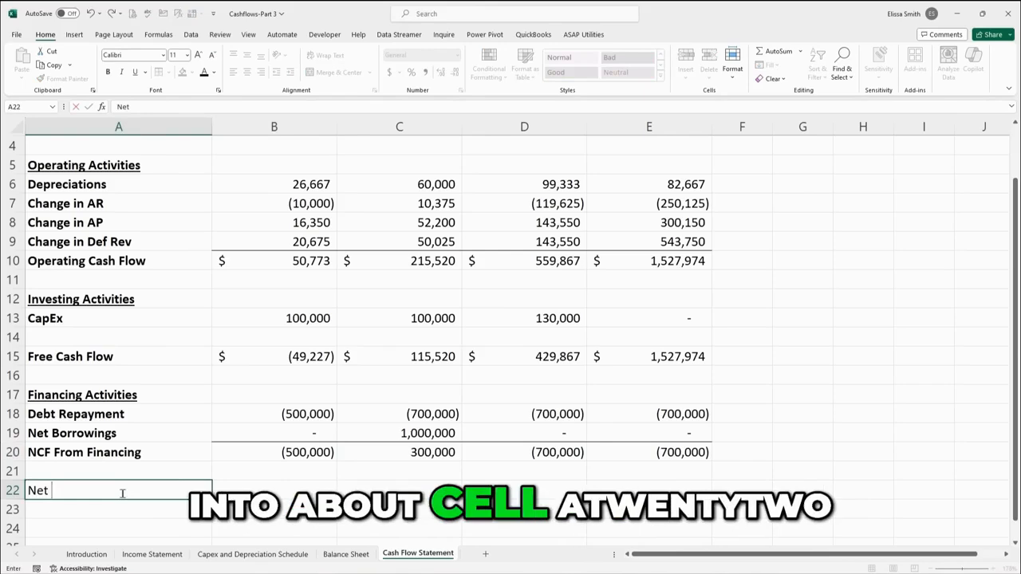
{"action": "type", "text": " Cash"}
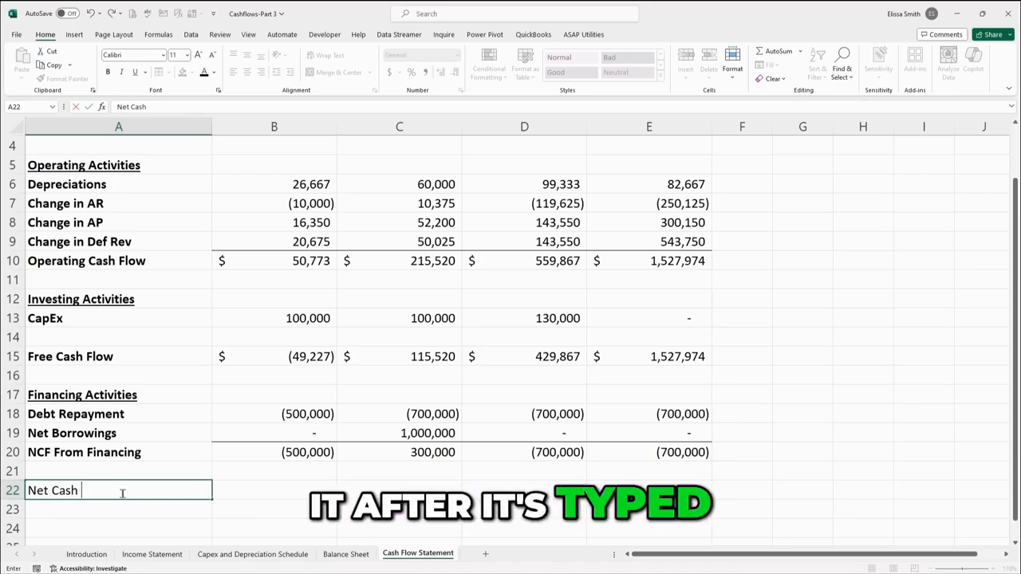
{"action": "type", "text": " Flow"}
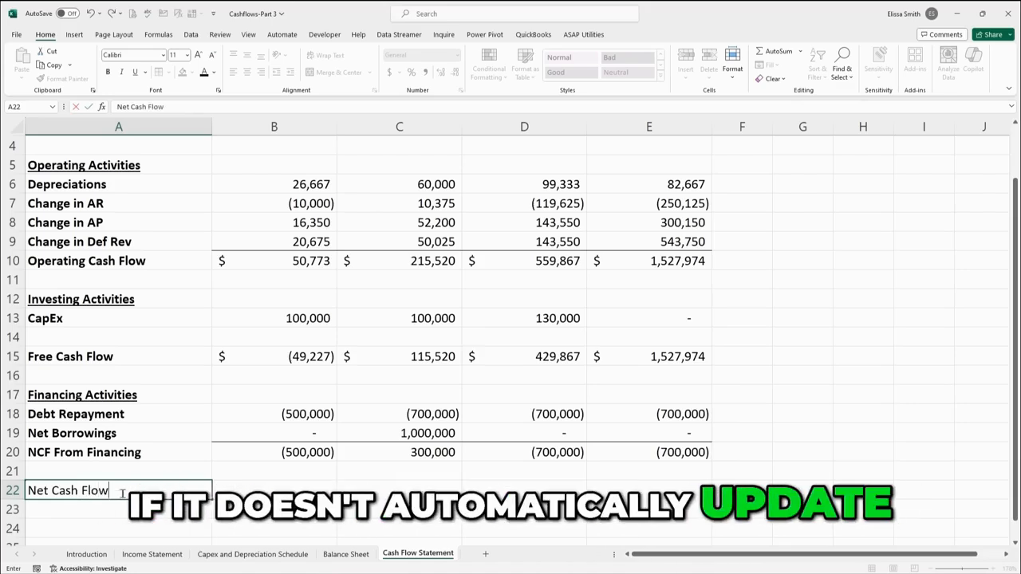
{"action": "key", "text": "Tab"}
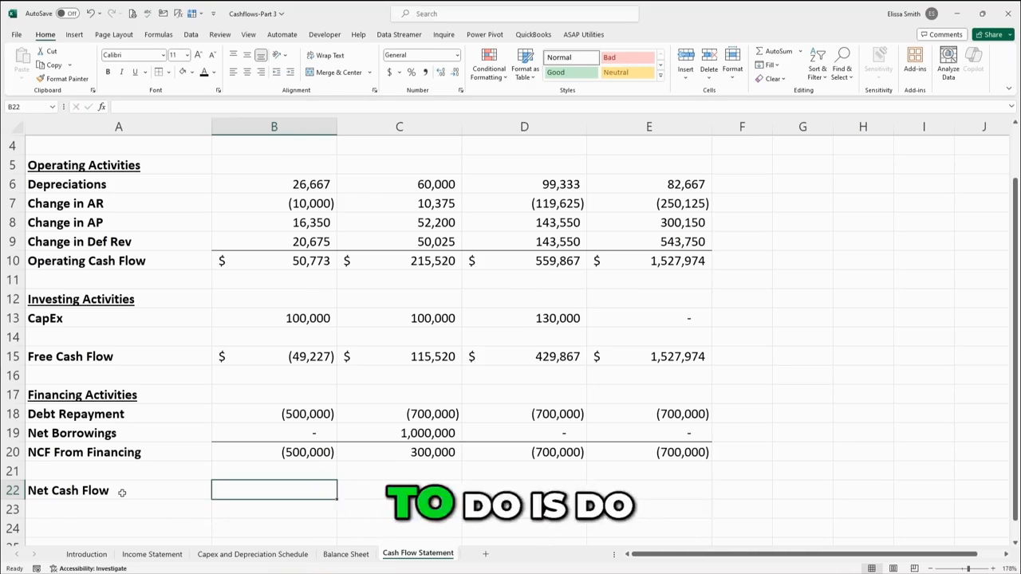
Calculate Net Cash Flow as Free Cash Flow plus NCF From Financing and fill it through the 4th Year.
{"action": "type", "text": "="}
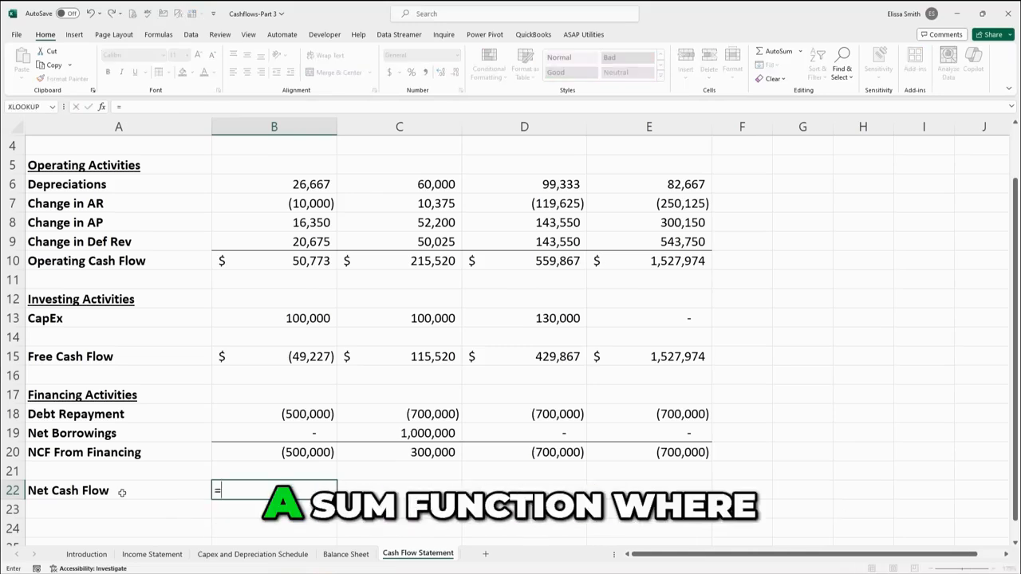
{"action": "left_click", "coordinate": [287, 357]}
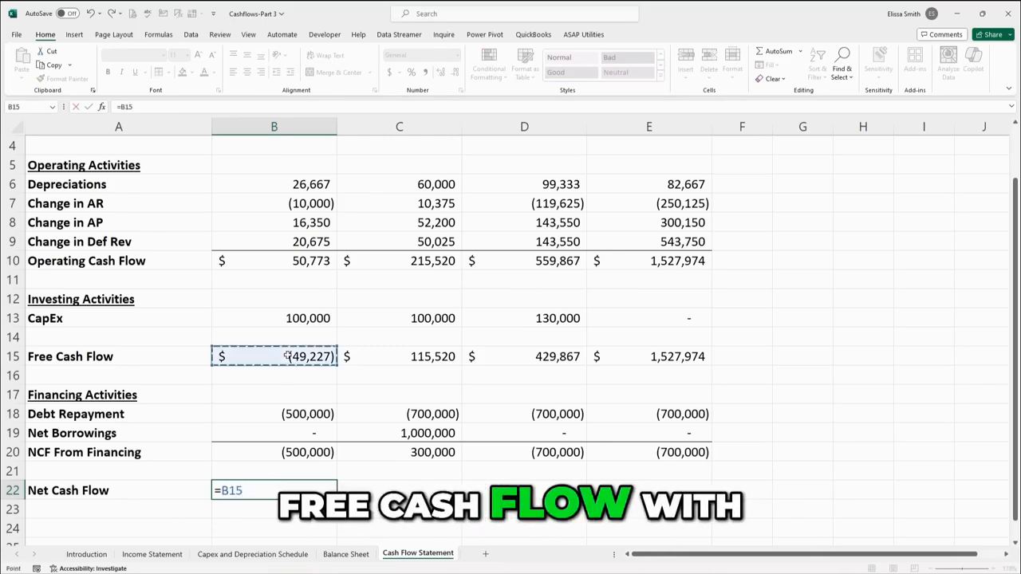
{"action": "type", "text": "+"}
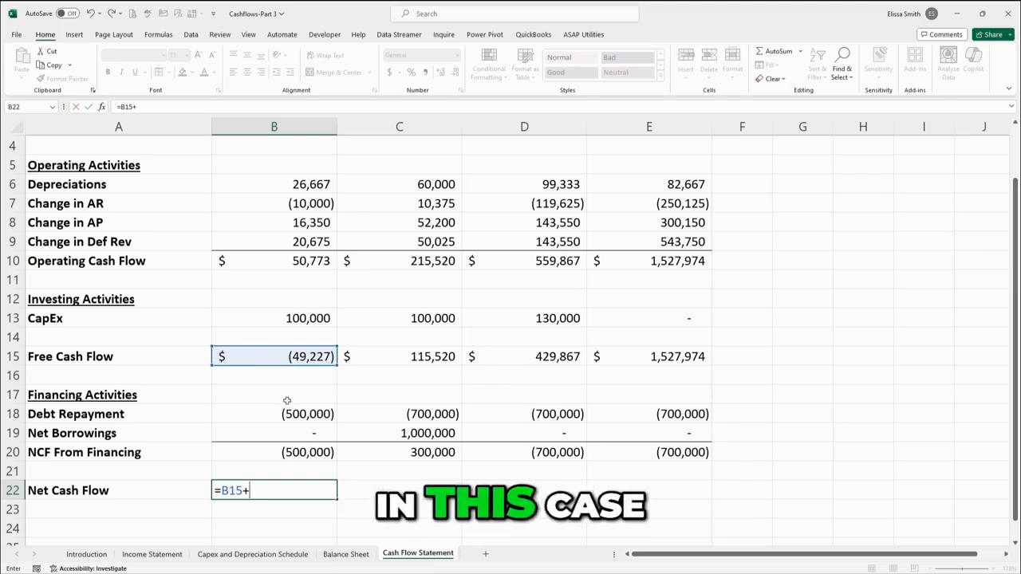
{"action": "left_click", "coordinate": [287, 452]}
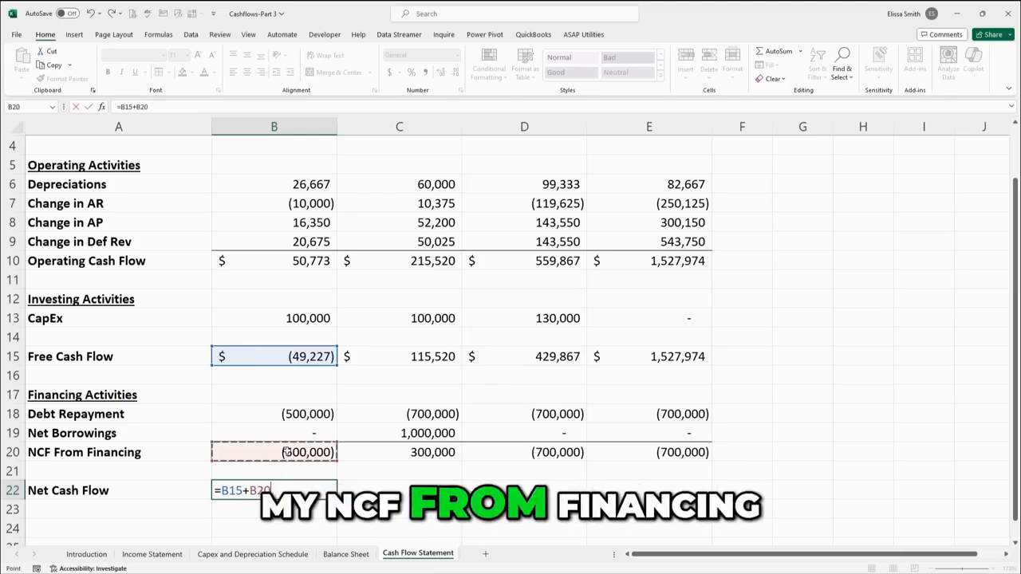
{"action": "key", "text": "Return"}
{"action": "left_click", "coordinate": [287, 490]}
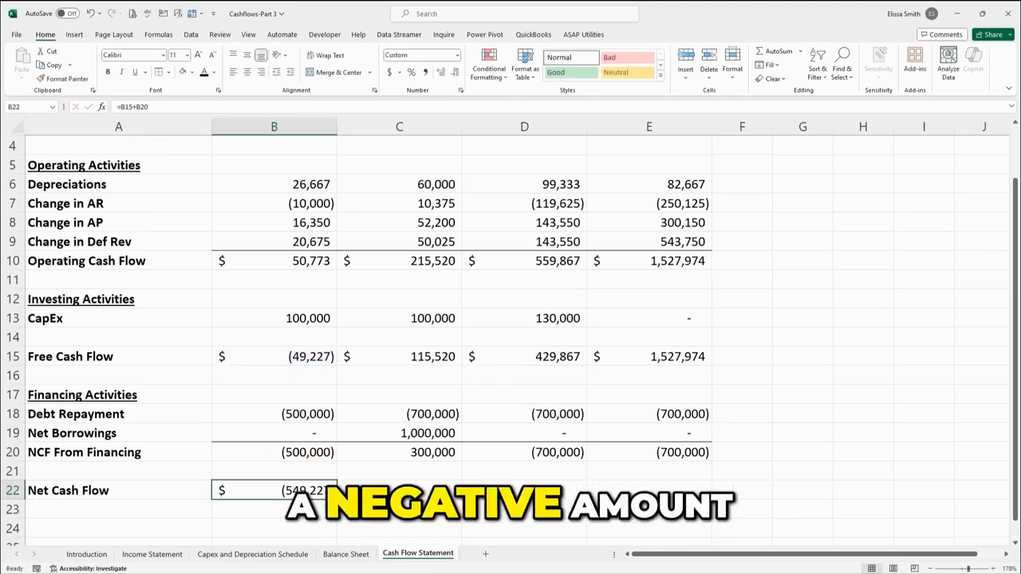
{"action": "left_click_drag", "start_coordinate": [336, 499], "coordinate": [712, 494]}
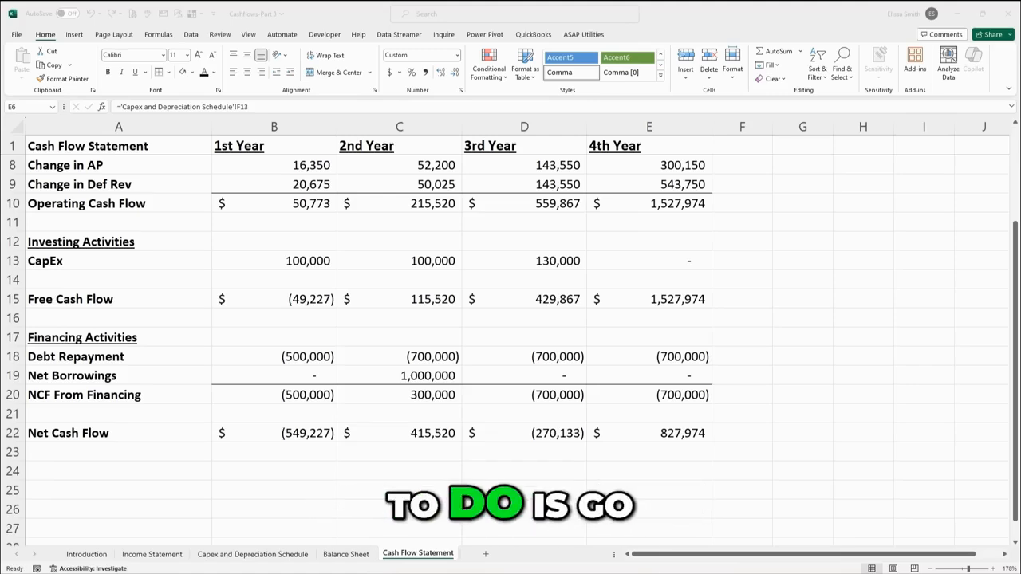
Set Year 1 Cash on the Balance Sheet to prior-year Cash plus 1st Year Net Cash Flow from the Cash Flow Statement.
{"action": "left_click", "coordinate": [346, 554]}
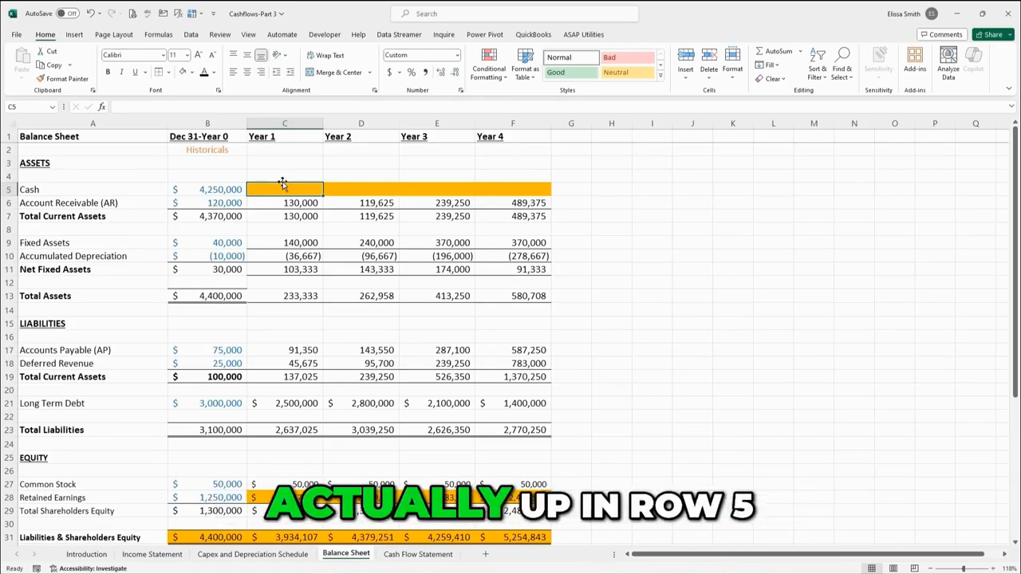
{"action": "type", "text": "="}
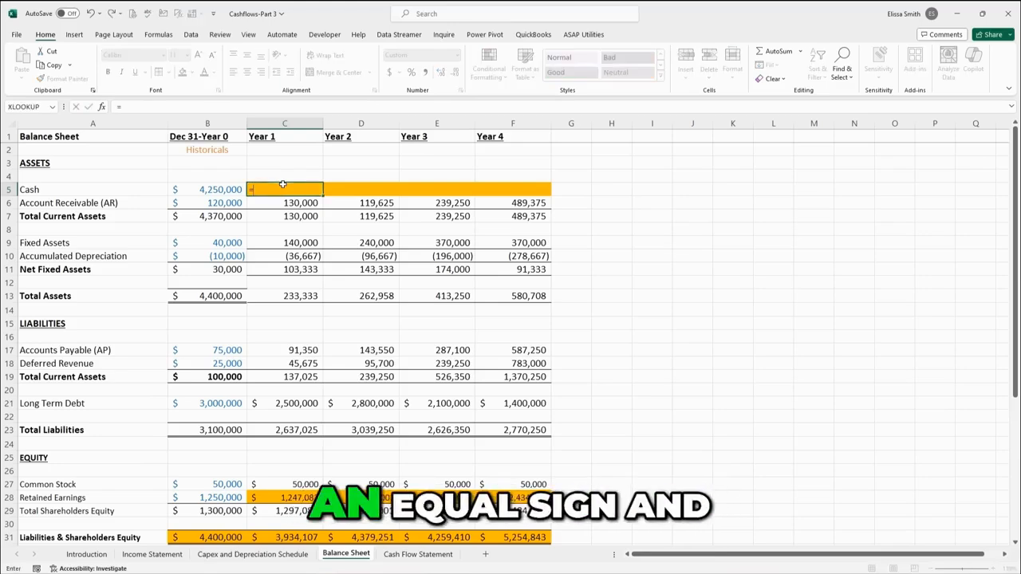
{"action": "left_click", "coordinate": [221, 189]}
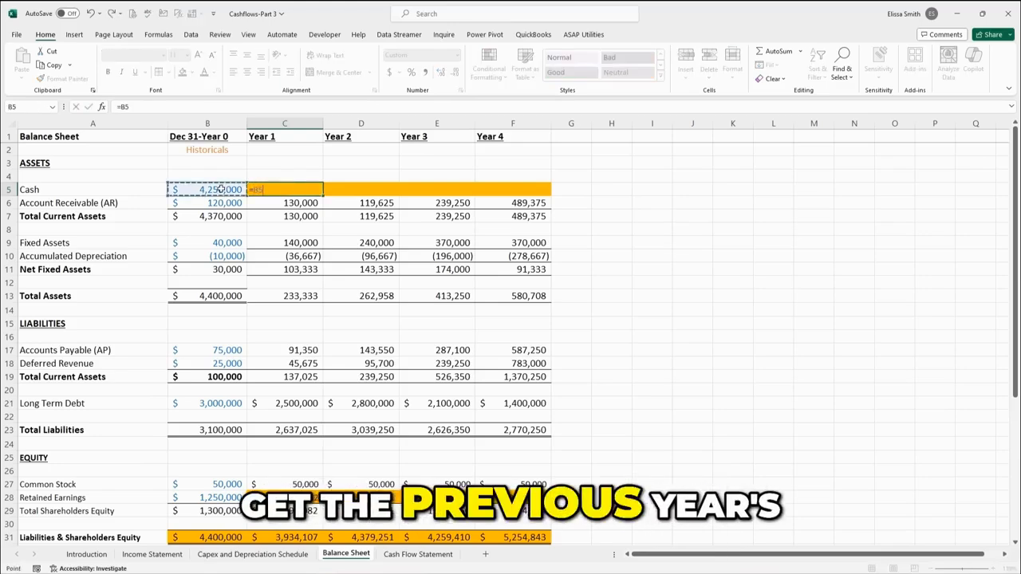
{"action": "type", "text": "+"}
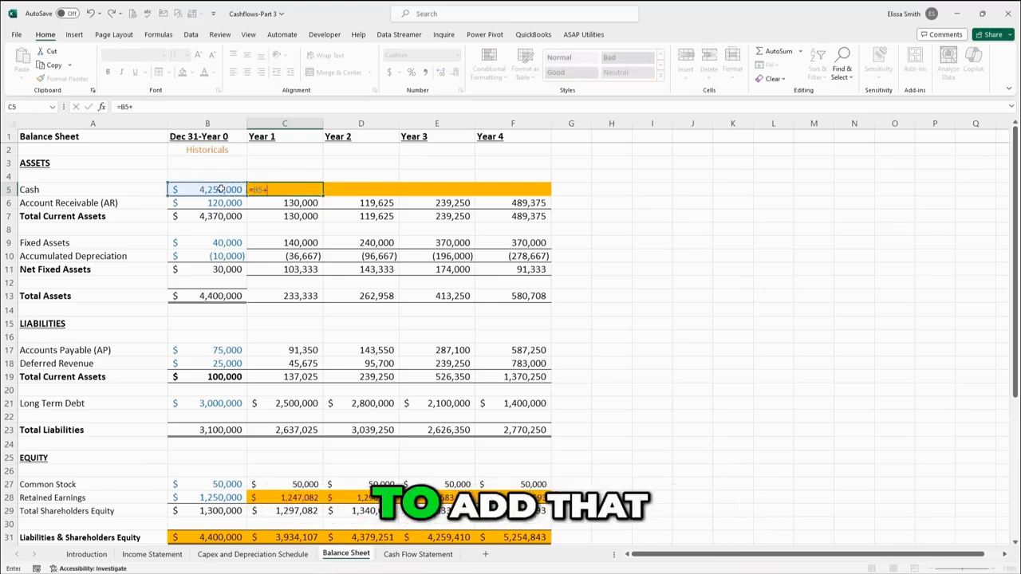
{"action": "left_click", "coordinate": [405, 558]}
{"action": "left_click", "coordinate": [309, 435]}
{"action": "key", "text": "Return"}
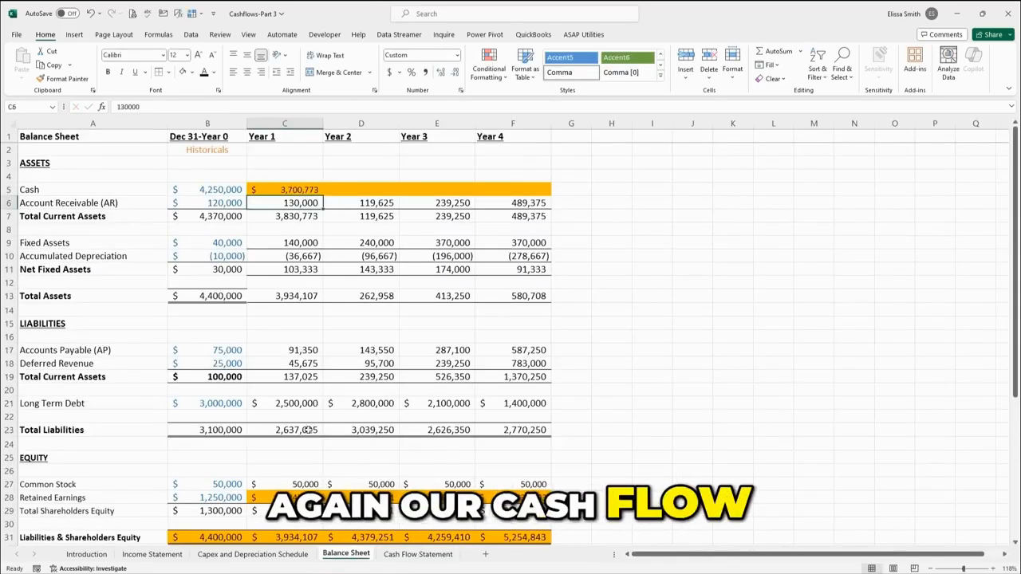
Fill the Cash formula across through Year 4 and review the Balance Check row.
{"action": "left_click", "coordinate": [273, 190]}
{"action": "left_click_drag", "start_coordinate": [322, 194], "coordinate": [548, 195]}
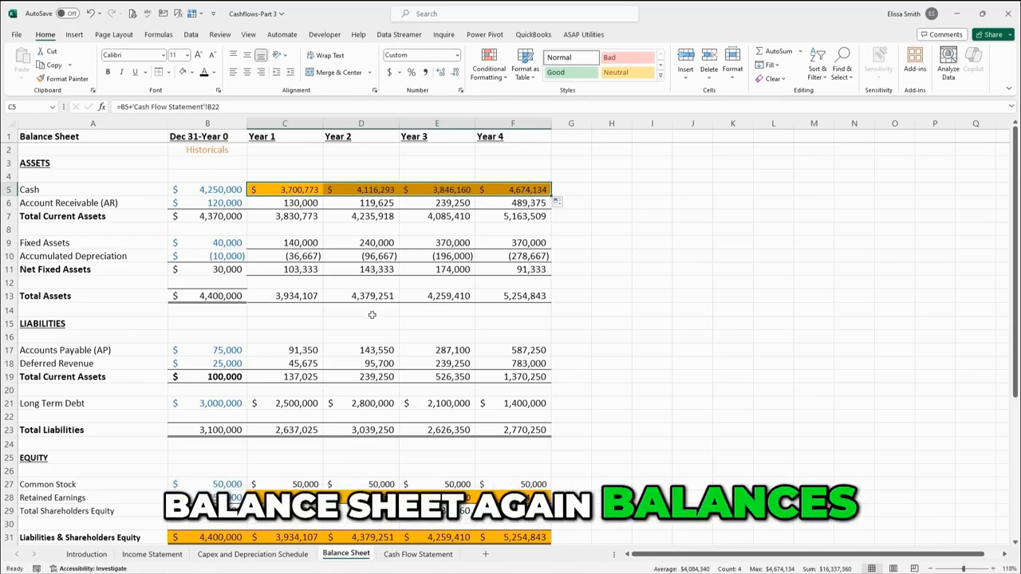
{"action": "left_click", "coordinate": [364, 321]}
{"action": "scroll", "coordinate": [363, 321], "scroll_direction": "down", "scroll_amount": 1}
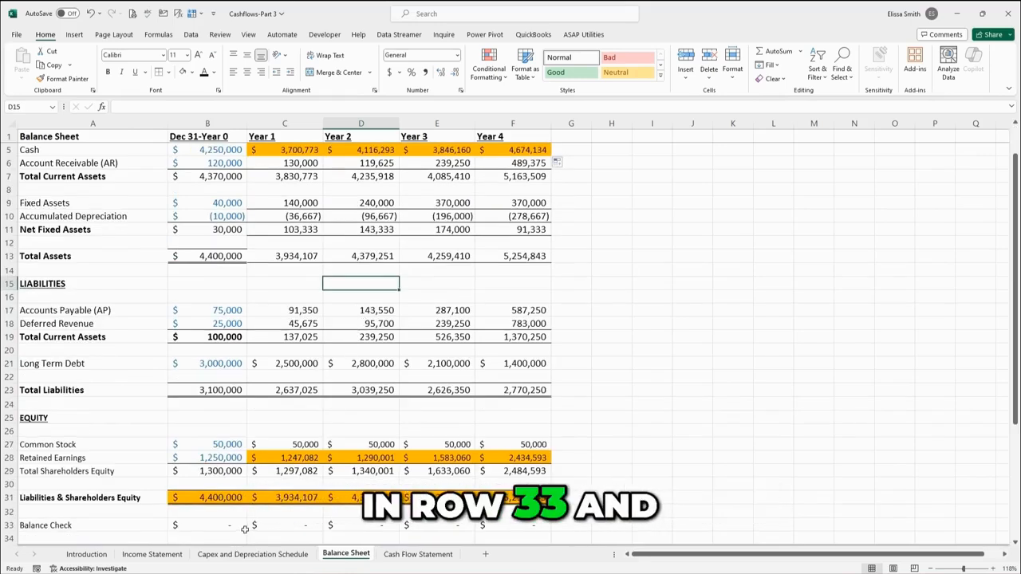
{"action": "left_click_drag", "start_coordinate": [222, 526], "coordinate": [518, 525]}
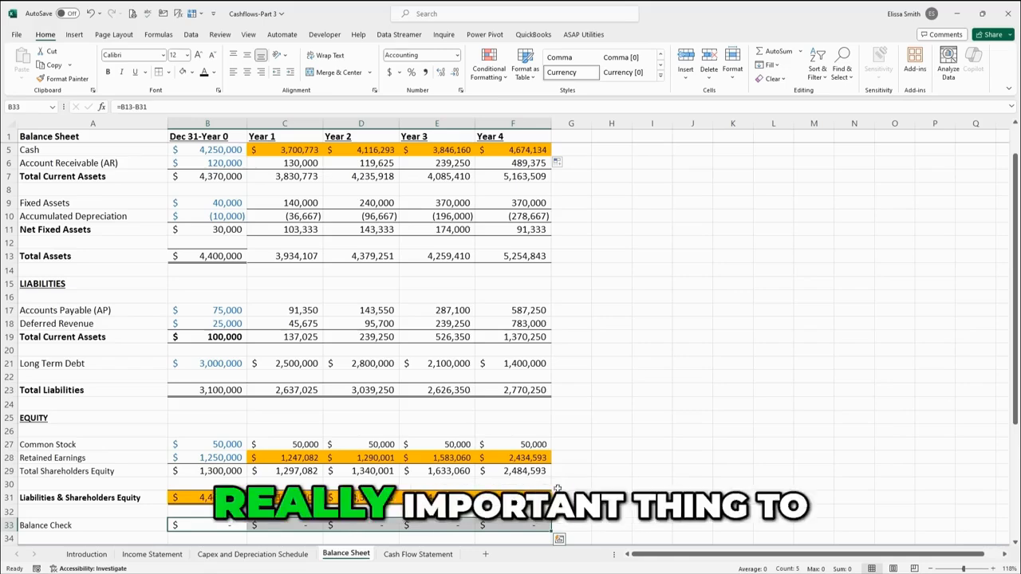
{"action": "left_click_drag", "start_coordinate": [277, 149], "coordinate": [515, 149]}
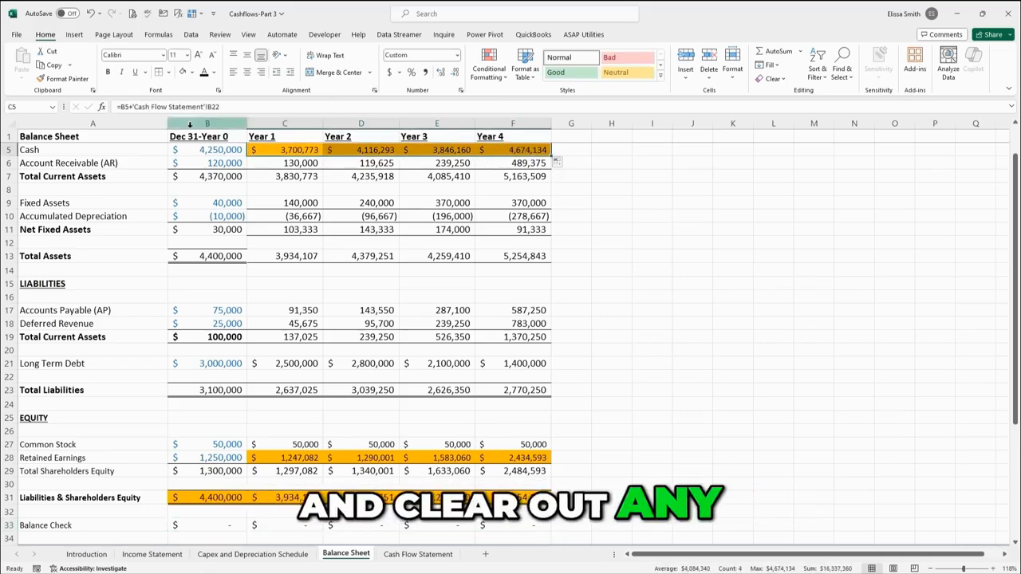
{"action": "left_click", "coordinate": [277, 162]}
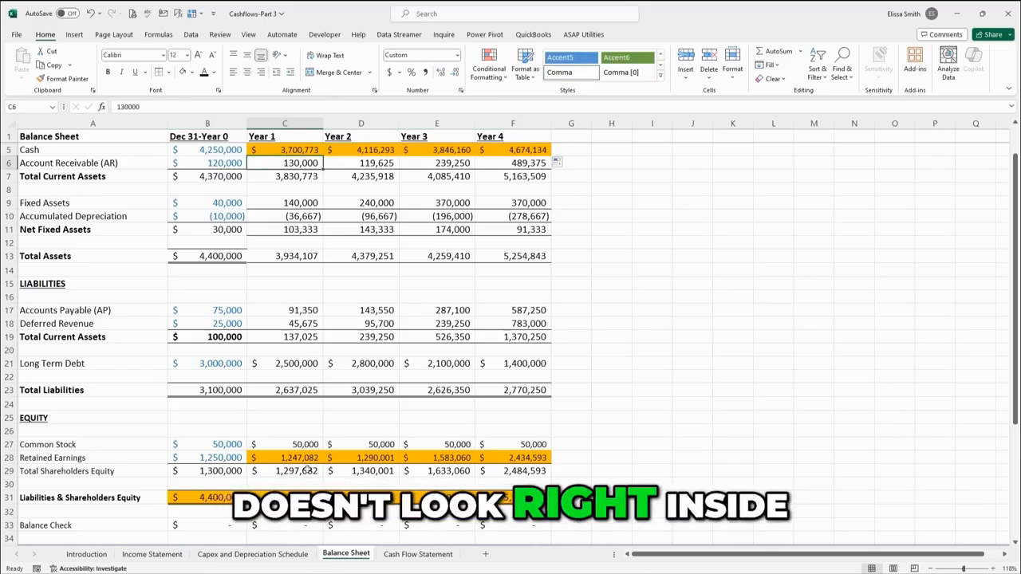